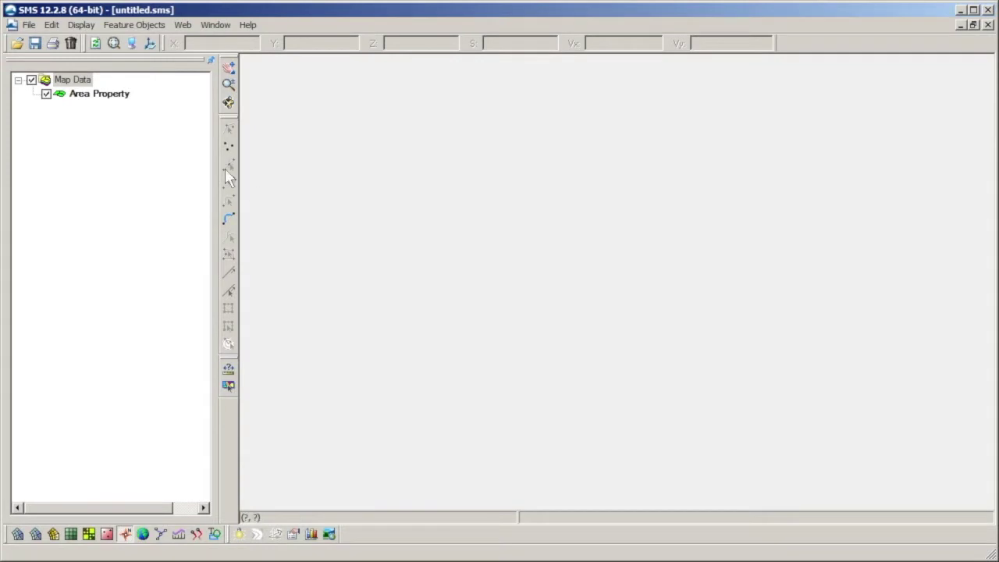
# Open the recent LHC_Culvert.sms project and select the 0 02:30:00 time step
pyautogui.click(29, 24)
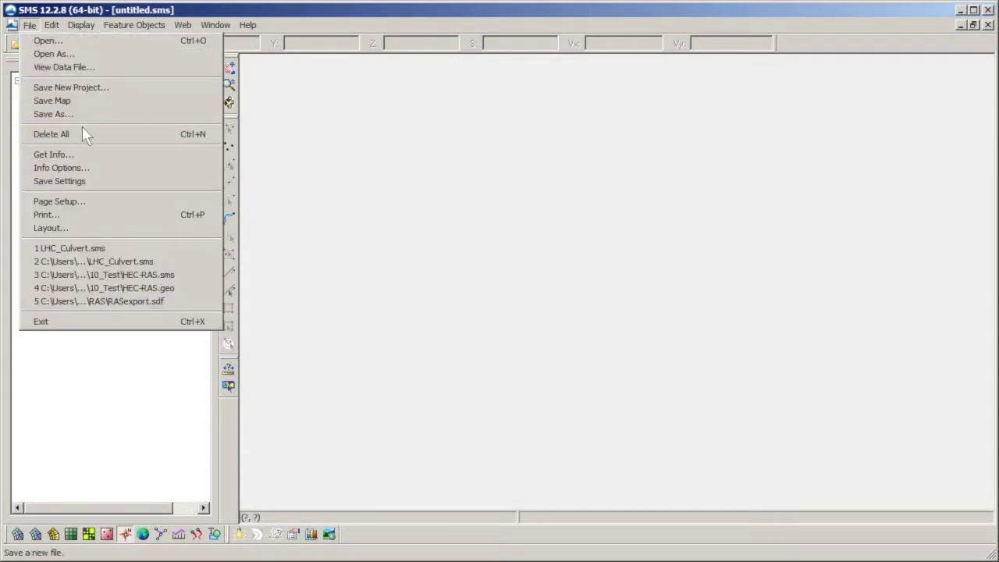
pyautogui.click(138, 250)
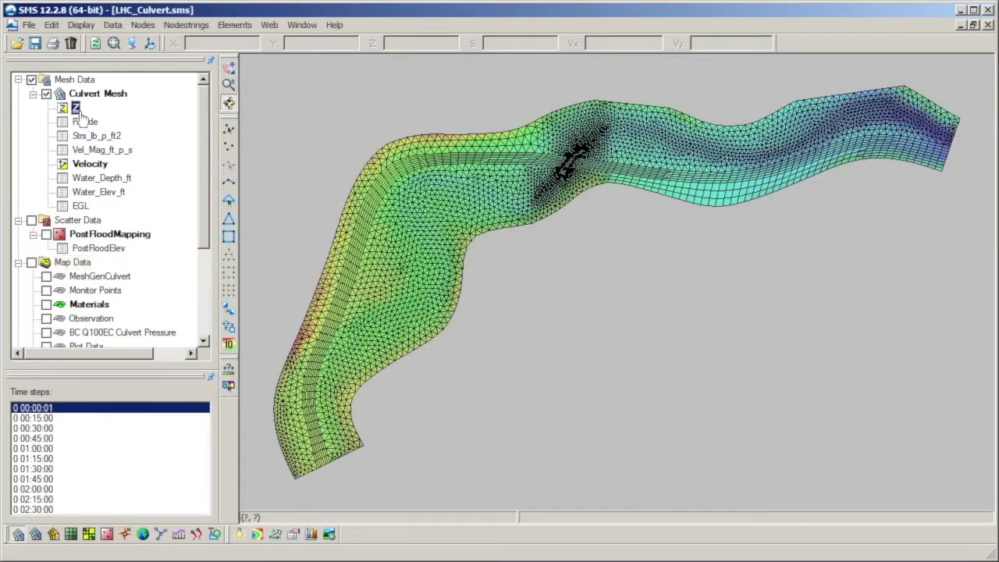
pyautogui.click(35, 509)
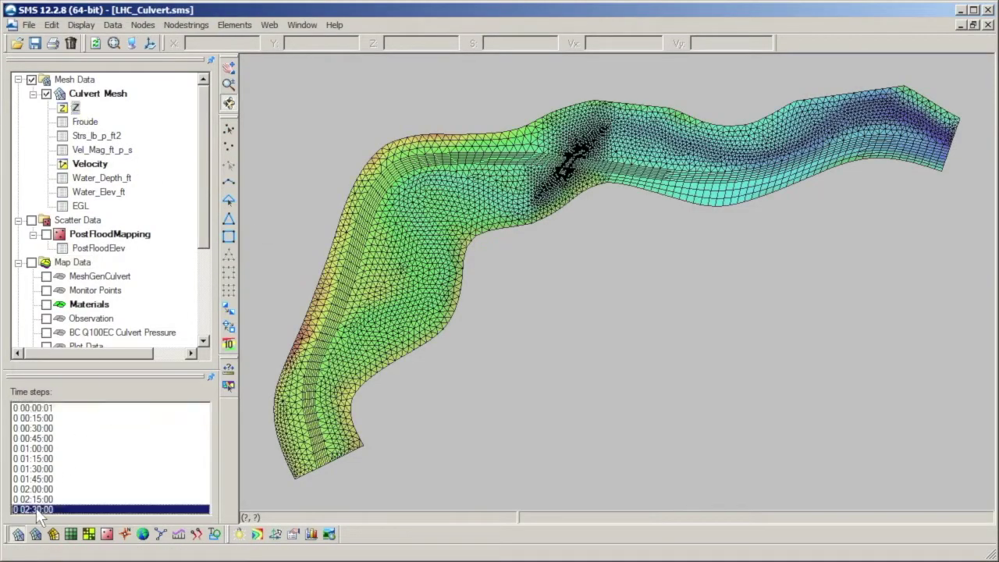
# Zoom in on the culvert crossing and orbit the 3-D view around it
pyautogui.click(228, 84)
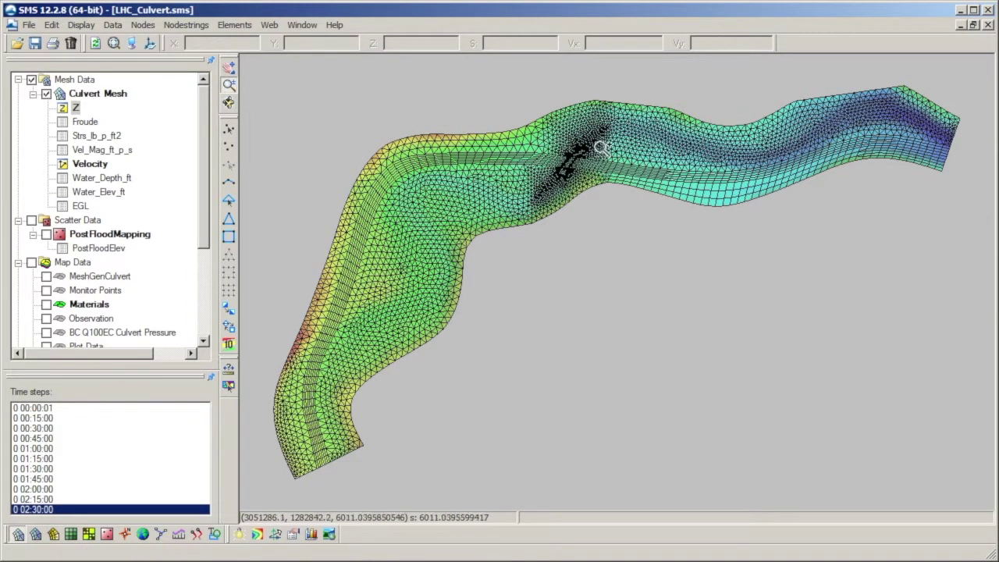
pyautogui.moveTo(598, 148); pyautogui.dragTo(545, 190)
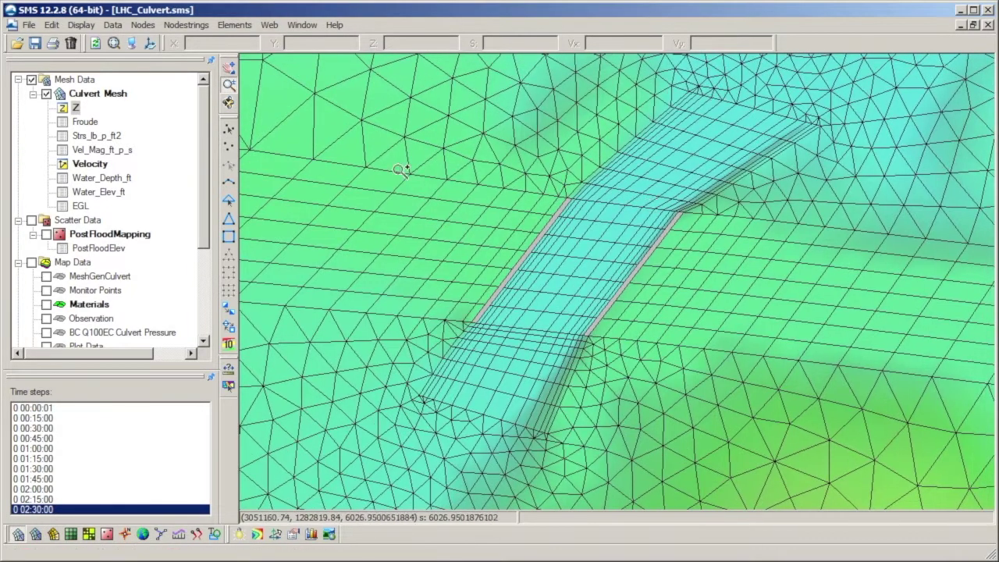
pyautogui.click(228, 103)
pyautogui.moveTo(384, 393); pyautogui.dragTo(641, 346)
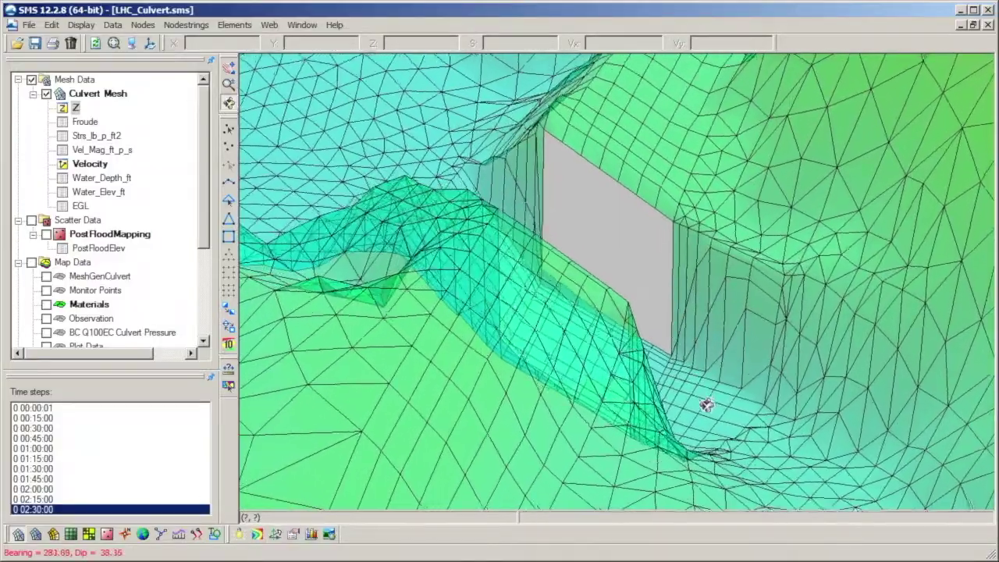
# Orbit the 3-D view into the culvert opening from several angles, then tilt it upward
pyautogui.moveTo(636, 432); pyautogui.dragTo(543, 447)
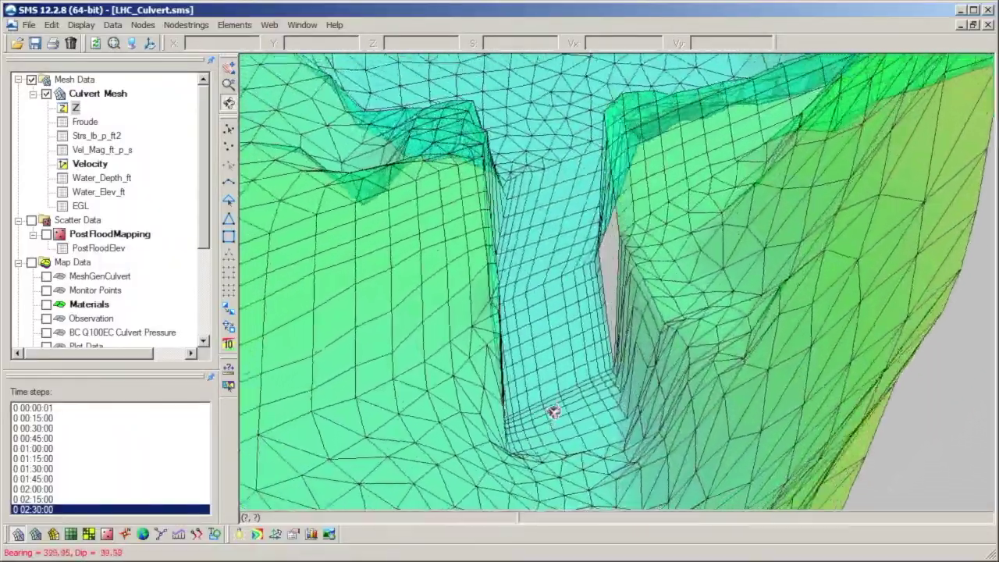
pyautogui.moveTo(553, 412); pyautogui.dragTo(608, 330)
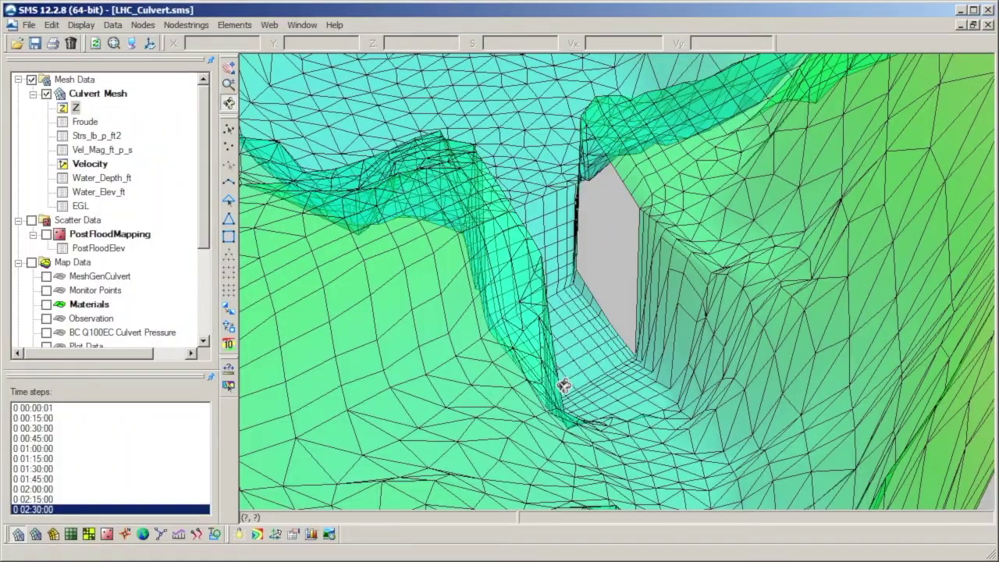
pyautogui.moveTo(564, 385); pyautogui.dragTo(582, 370)
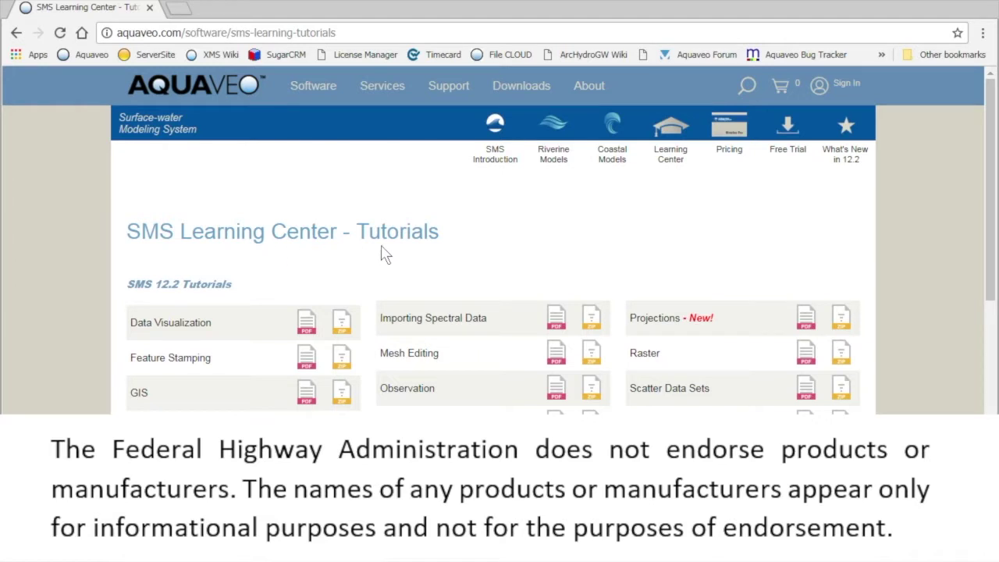
# Scroll the tutorials page down to the SMS 12.2 Model Tutorials section
pyautogui.moveTo(985, 217); pyautogui.dragTo(990, 338)
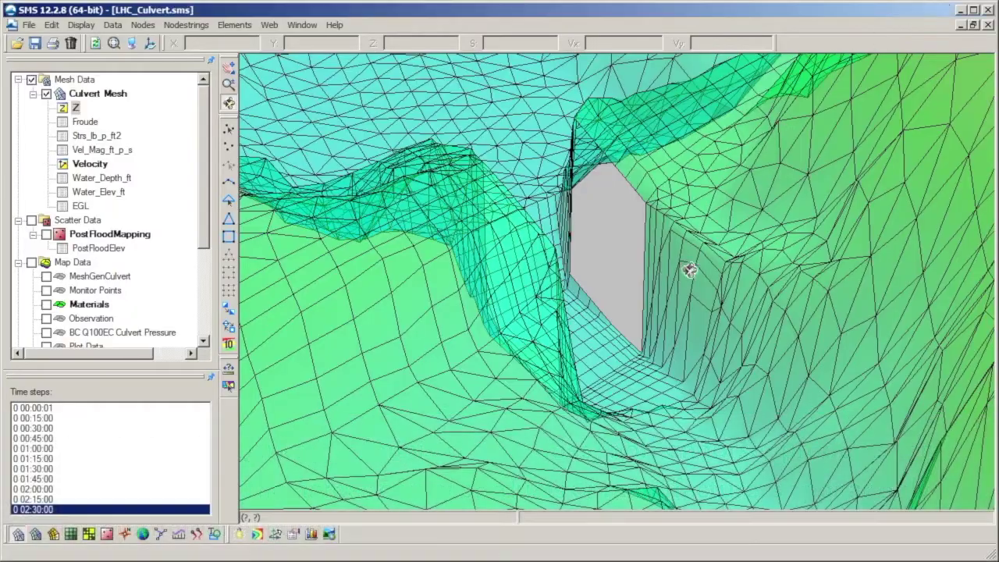
# Replace the Culvert Mesh display with the PostFloodMapping scatter surface and orbit around the culvert
pyautogui.moveTo(654, 329); pyautogui.dragTo(612, 354)
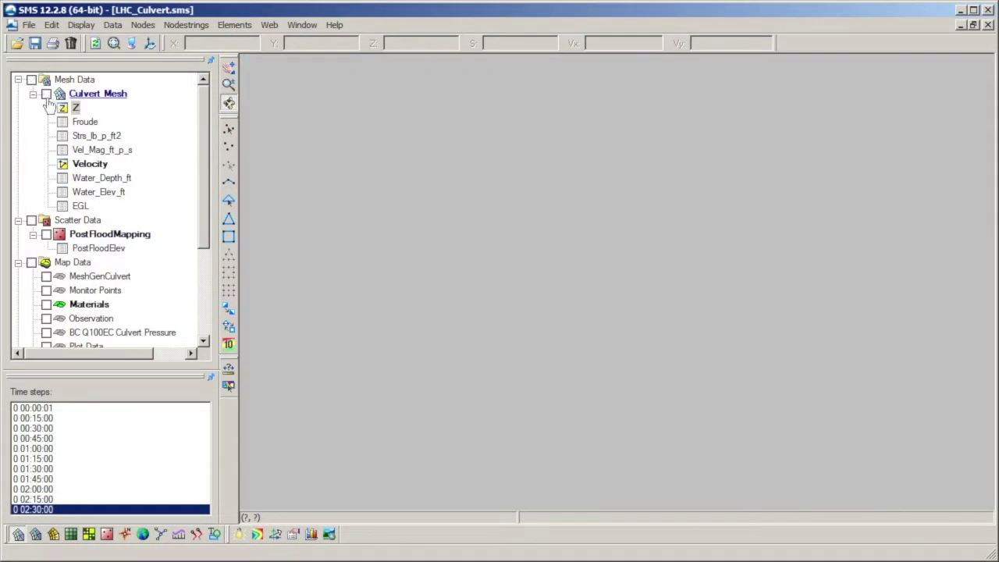
pyautogui.click(46, 94)
pyautogui.click(46, 234)
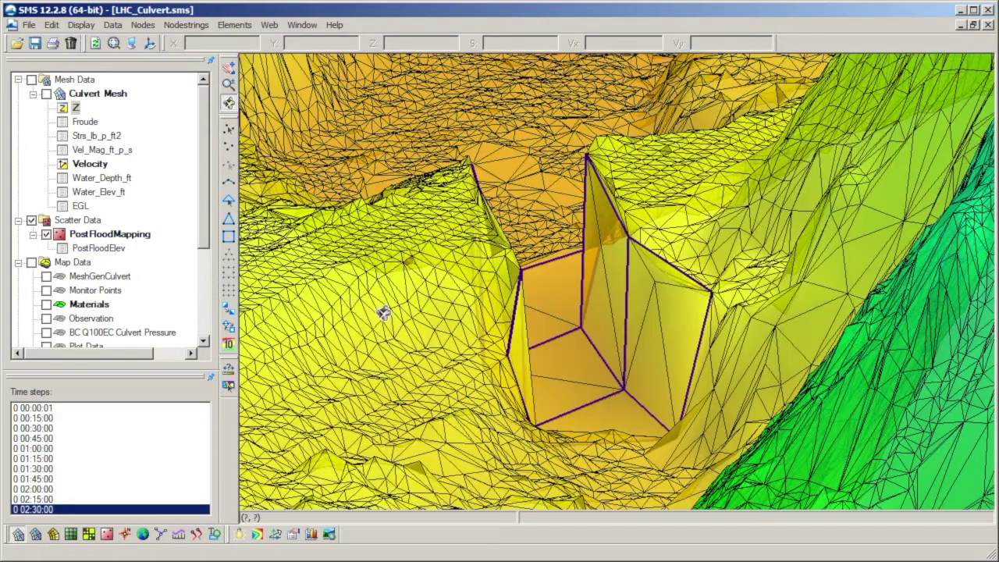
pyautogui.moveTo(383, 313); pyautogui.dragTo(551, 217)
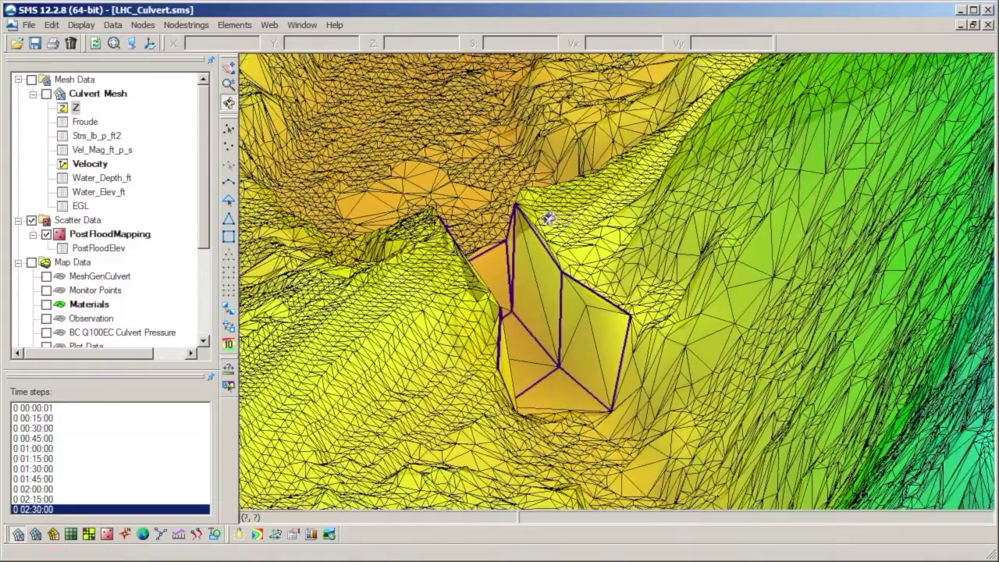
# Select and clear the culvert breaklines on PostFloodMapping, zoom out, then hide the scatter set
pyautogui.click(139, 234)
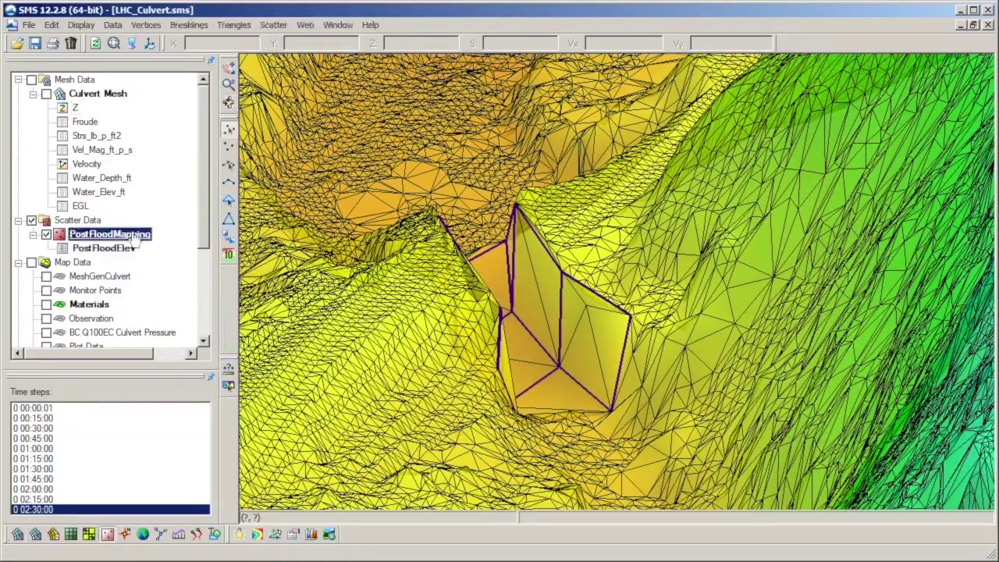
pyautogui.click(227, 167)
pyautogui.moveTo(601, 248); pyautogui.dragTo(338, 442)
pyautogui.click(429, 412)
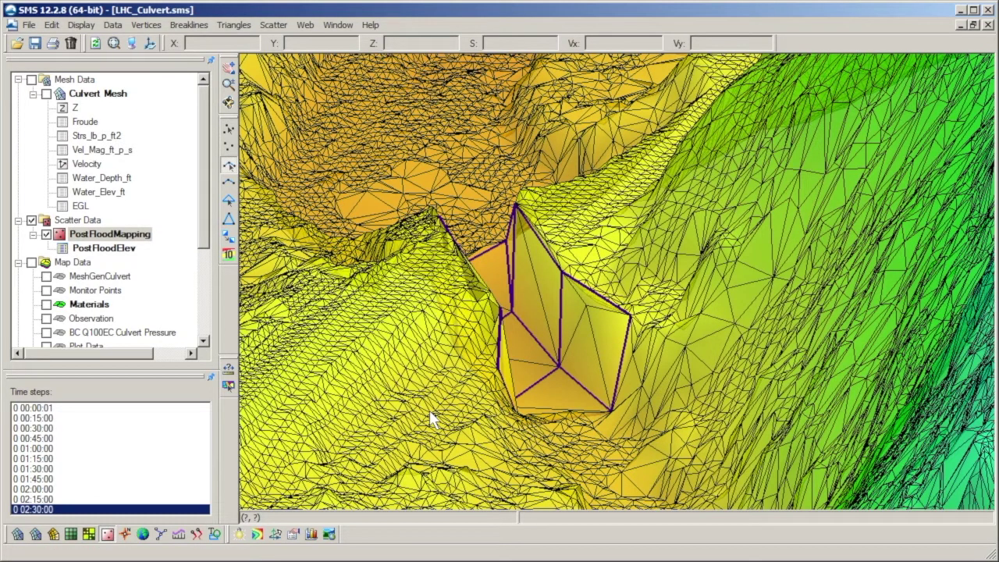
pyautogui.scroll(-5, 429, 410)
pyautogui.moveTo(429, 410); pyautogui.dragTo(482, 333)
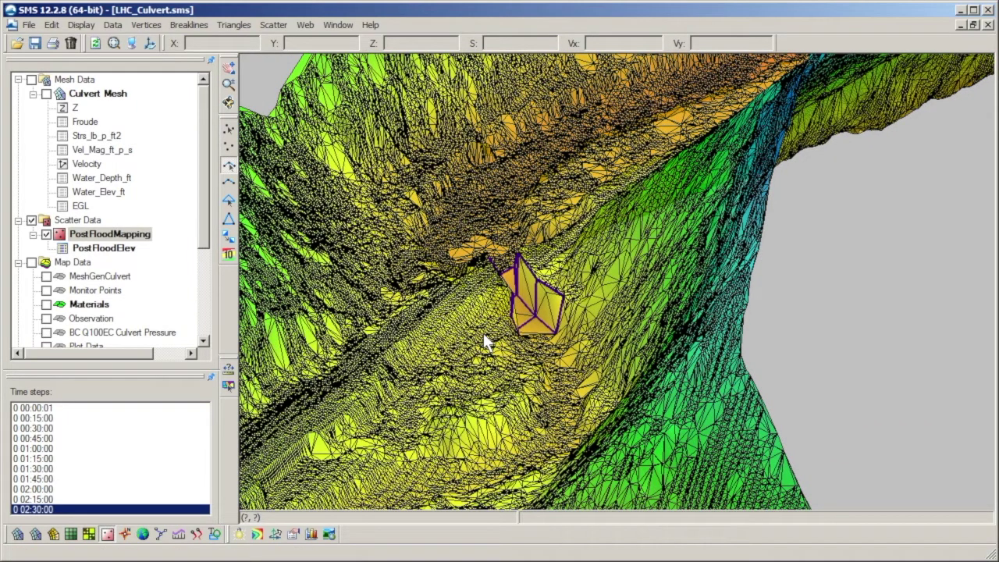
pyautogui.click(47, 234)
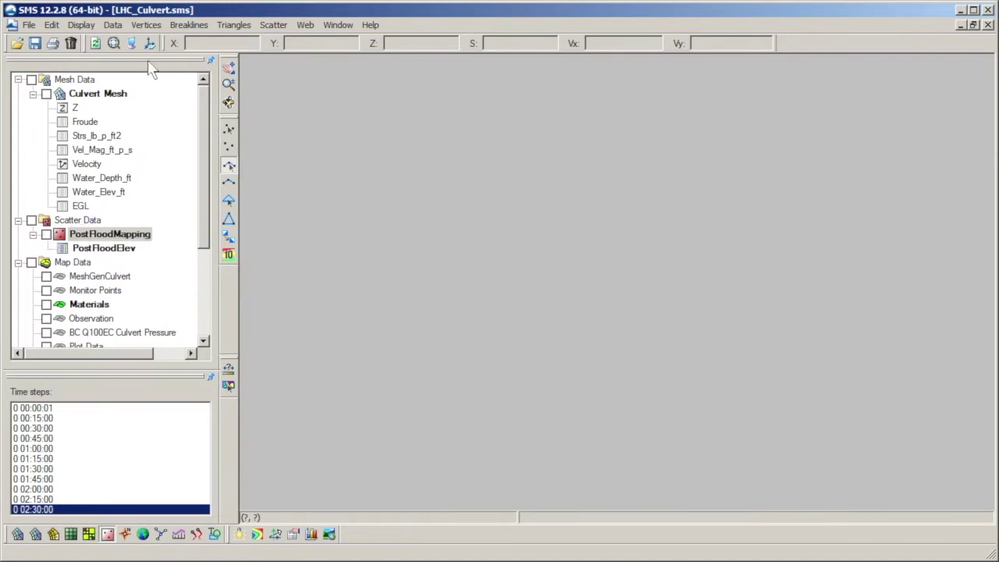
# Show and activate the MeshGenCulvert coverage and zoom in on the culvert crossing
pyautogui.click(46, 276)
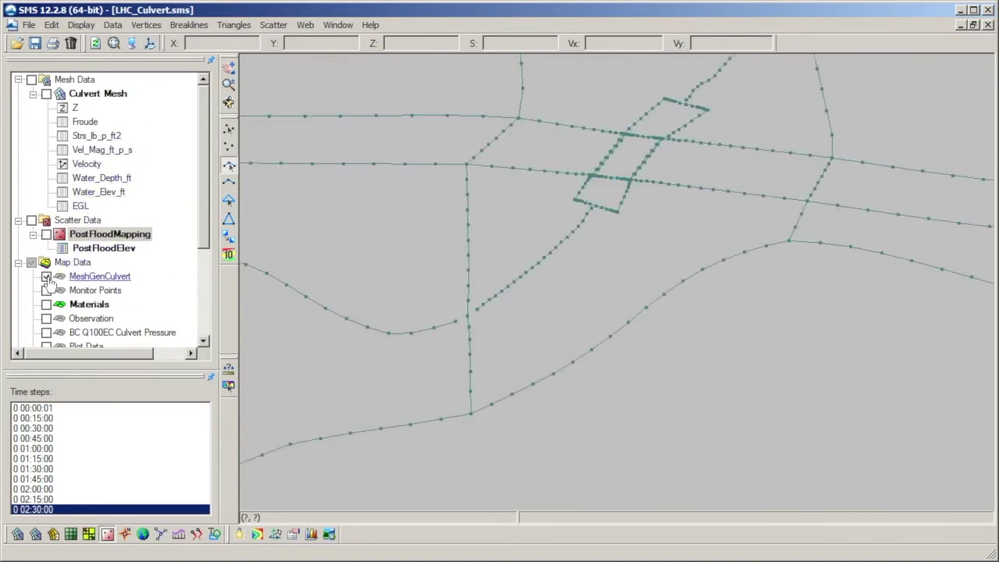
pyautogui.click(63, 279)
pyautogui.scroll(3, 559, 174)
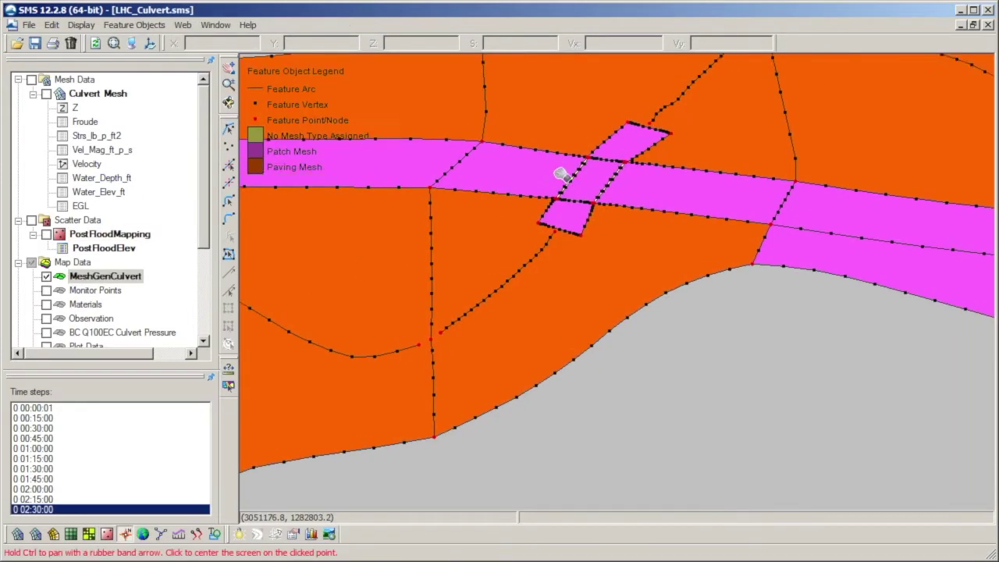
pyautogui.moveTo(562, 172); pyautogui.dragTo(424, 257)
pyautogui.scroll(2, 432, 264)
pyautogui.scroll(2, 432, 263)
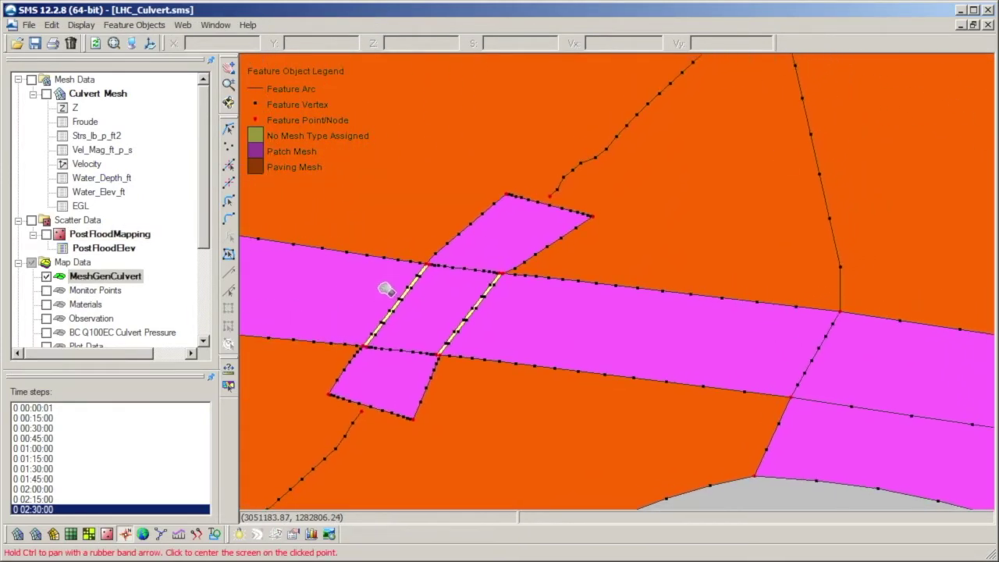
pyautogui.moveTo(465, 348); pyautogui.dragTo(486, 279)
# Review the thin culvert polygon's mesh properties, then select the other culvert edge arc
pyautogui.click(229, 255)
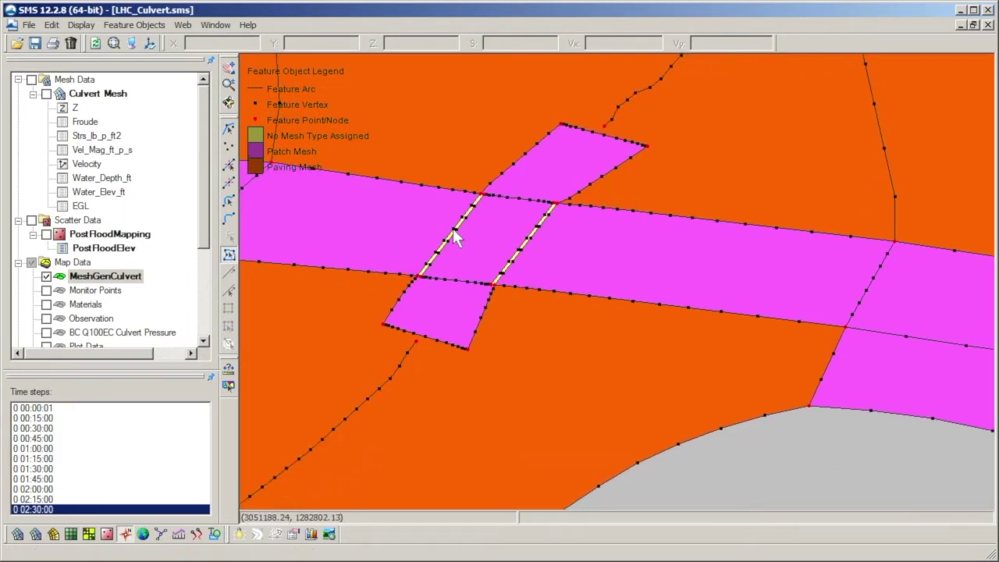
pyautogui.click(455, 229)
pyautogui.rightClick(455, 229)
pyautogui.click(522, 256)
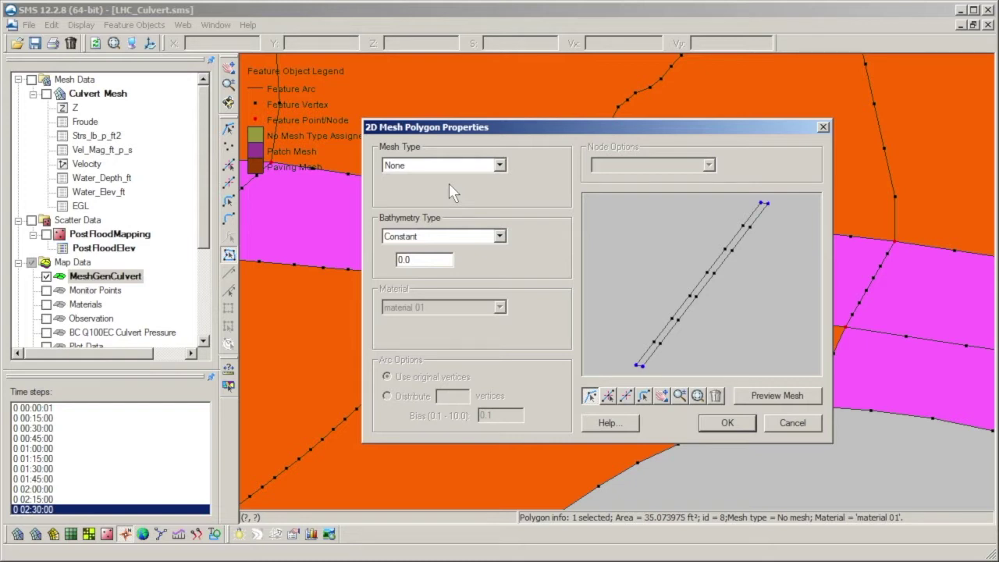
pyautogui.click(793, 423)
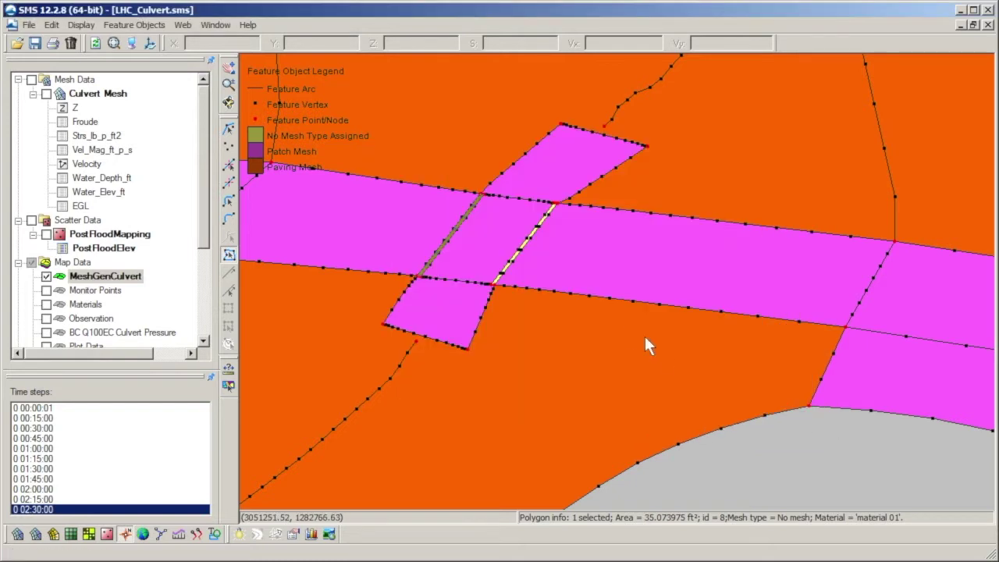
pyautogui.moveTo(487, 265); pyautogui.dragTo(553, 301)
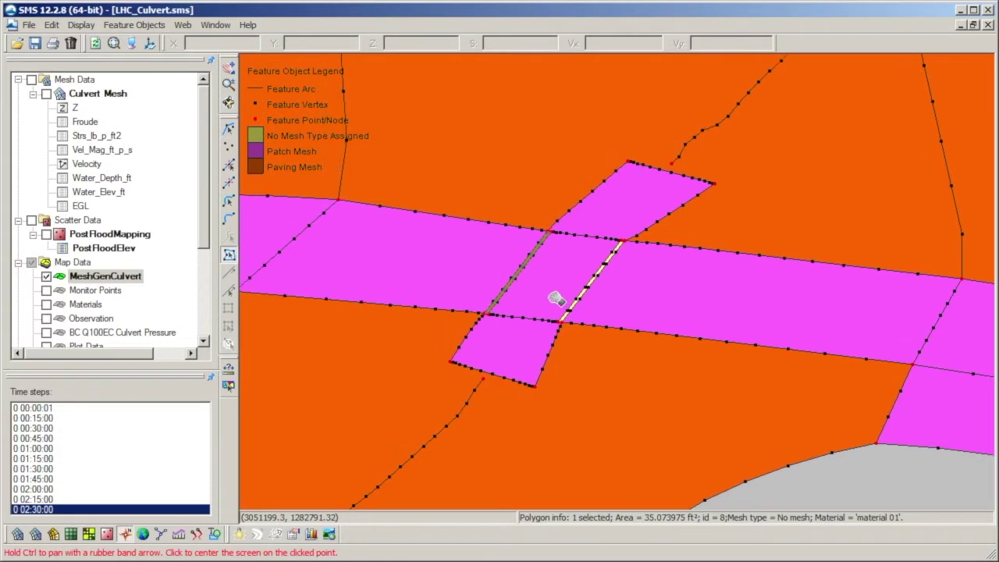
pyautogui.click(581, 307)
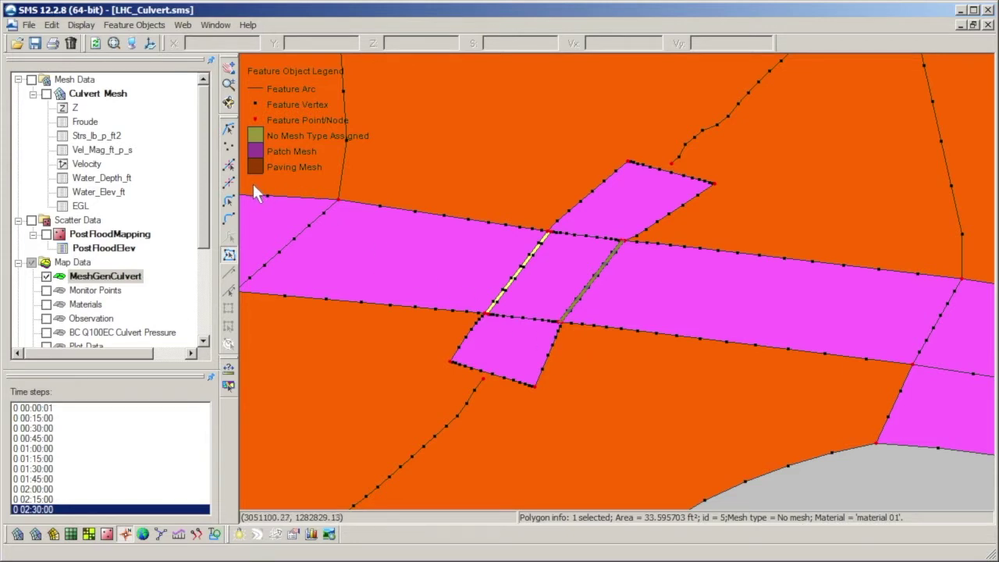
pyautogui.click(229, 201)
# Show BC Q100EC Culvert Pressure and review both pressure arcs' linear BCs (ceilings 6020 and 6017 ft)
pyautogui.click(46, 276)
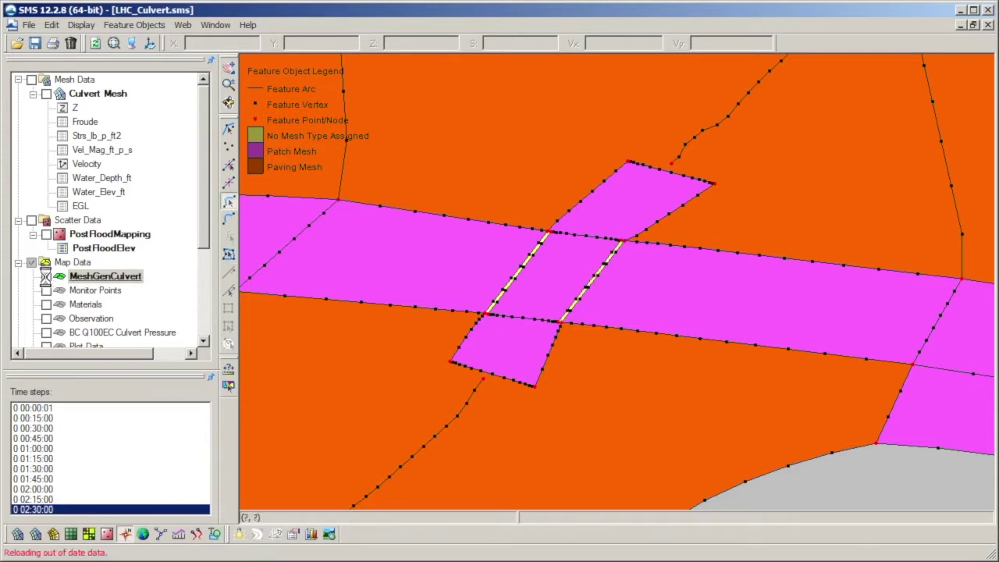
pyautogui.click(46, 333)
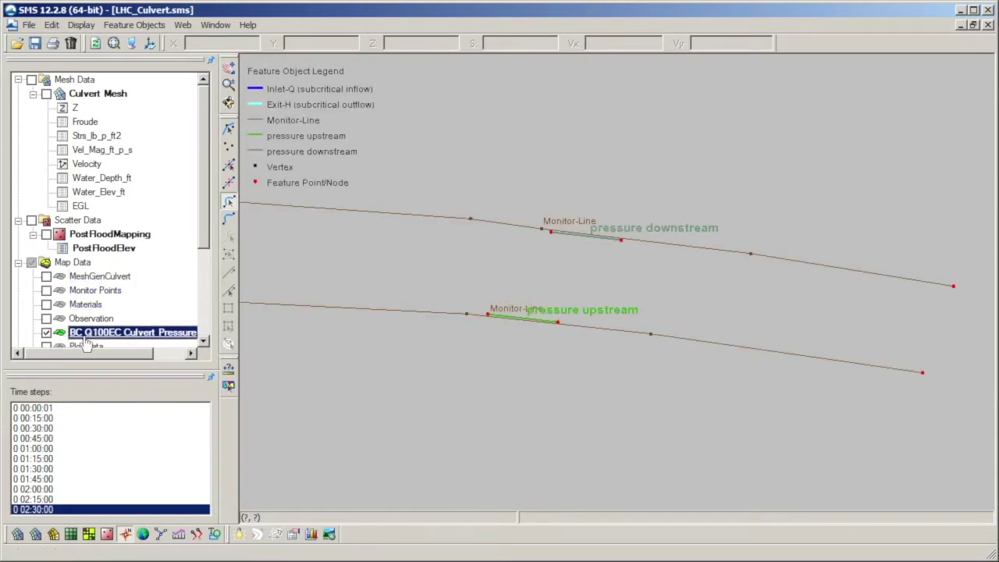
pyautogui.click(548, 318)
pyautogui.click(668, 157)
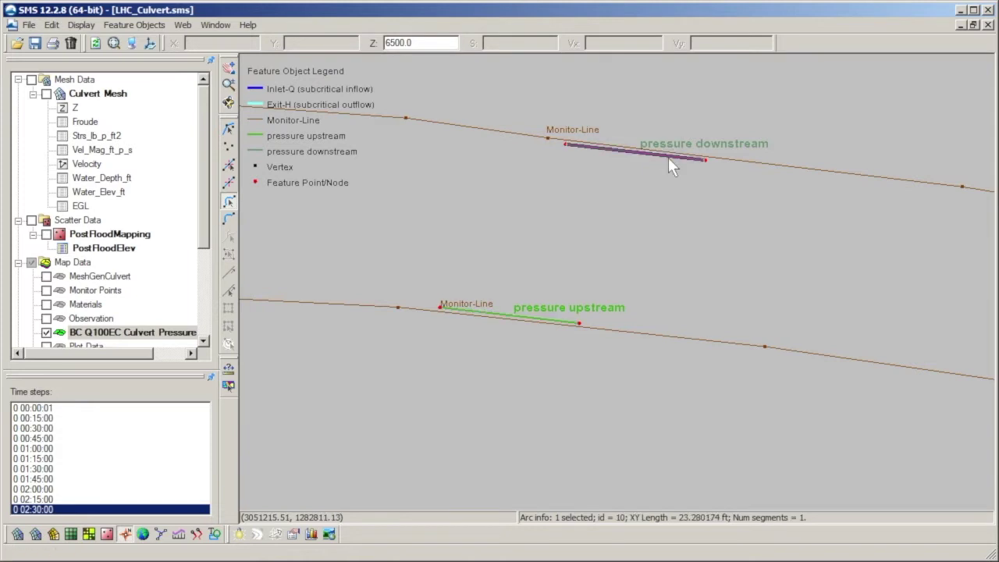
pyautogui.rightClick(668, 157)
pyautogui.click(772, 278)
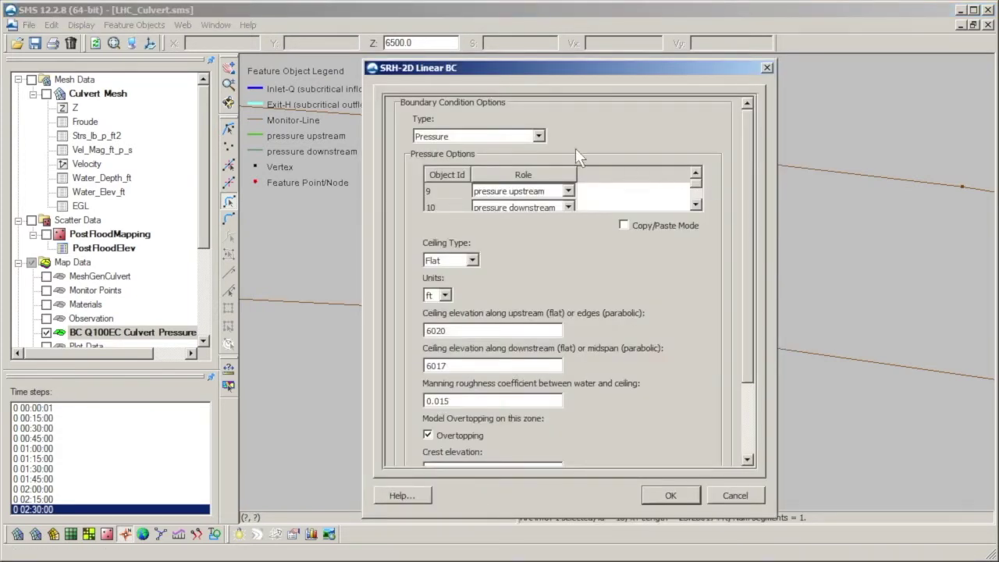
pyautogui.moveTo(743, 203); pyautogui.dragTo(743, 295)
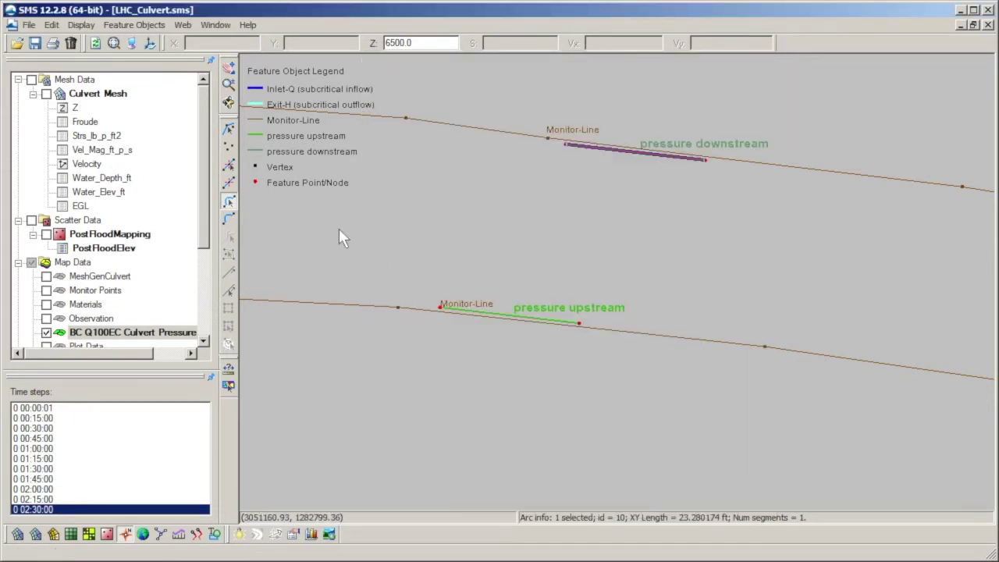
pyautogui.click(46, 333)
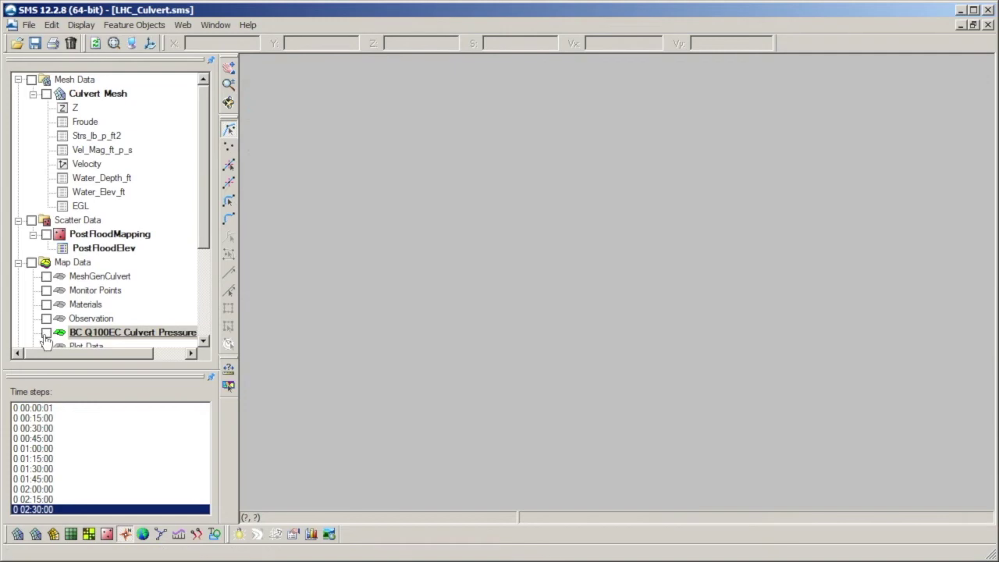
pyautogui.click(47, 305)
pyautogui.click(56, 311)
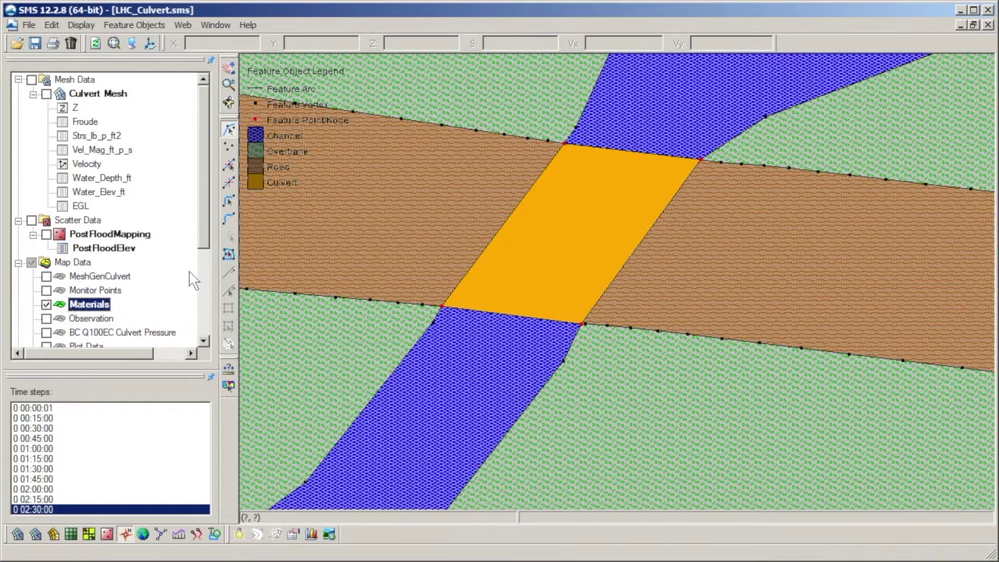
pyautogui.click(229, 254)
pyautogui.moveTo(338, 189); pyautogui.dragTo(319, 286)
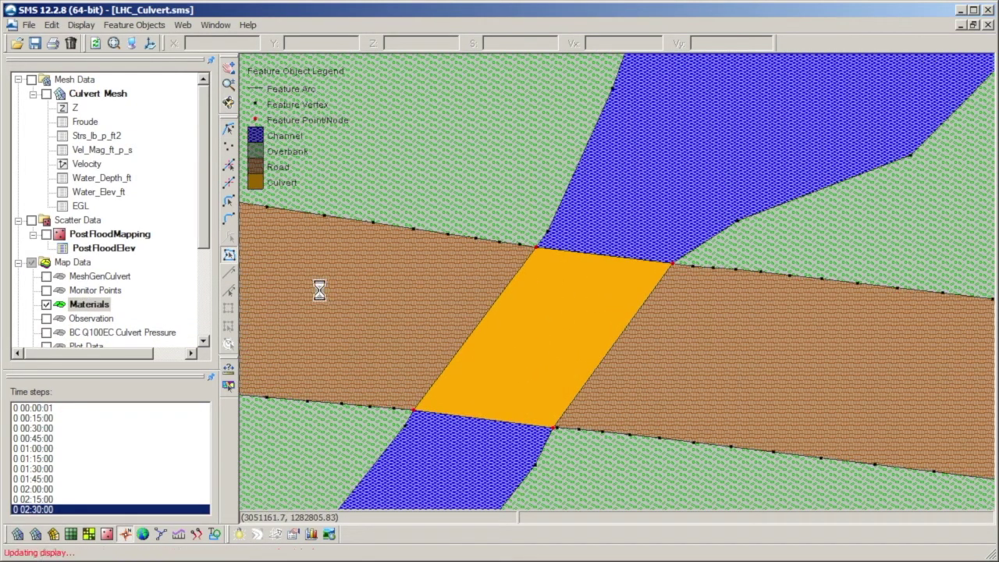
pyautogui.click(562, 314)
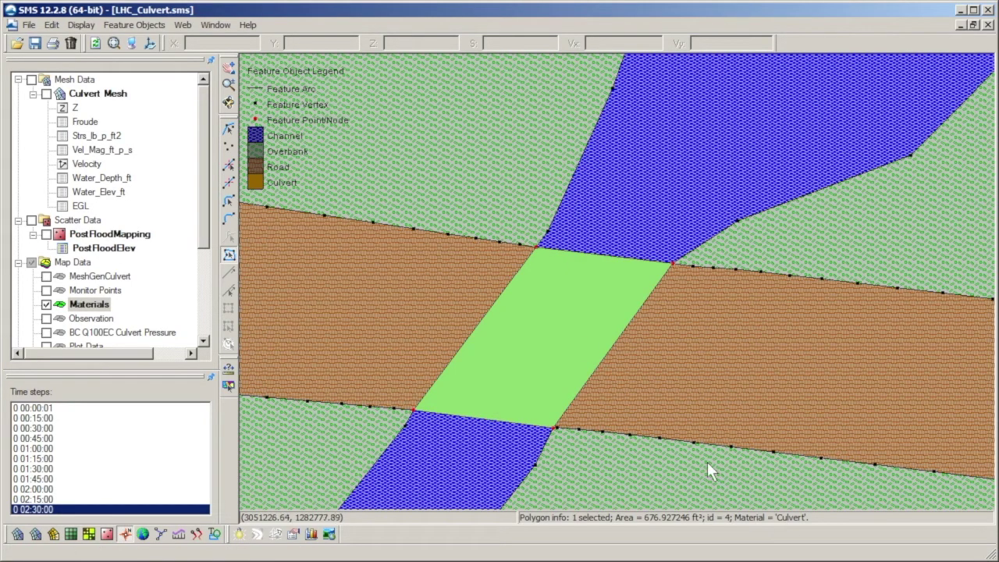
pyautogui.rightClick(576, 349)
pyautogui.click(647, 383)
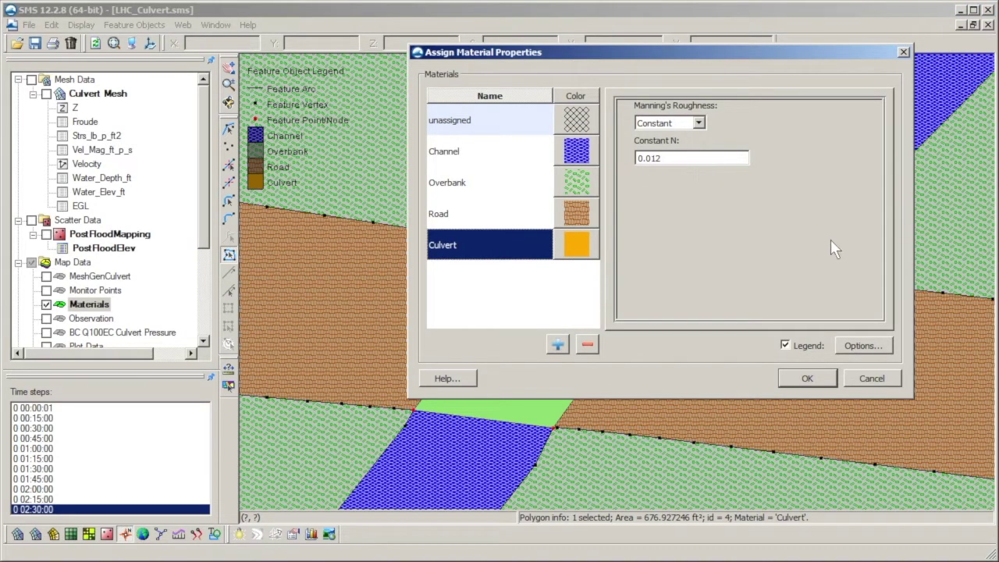
pyautogui.click(892, 382)
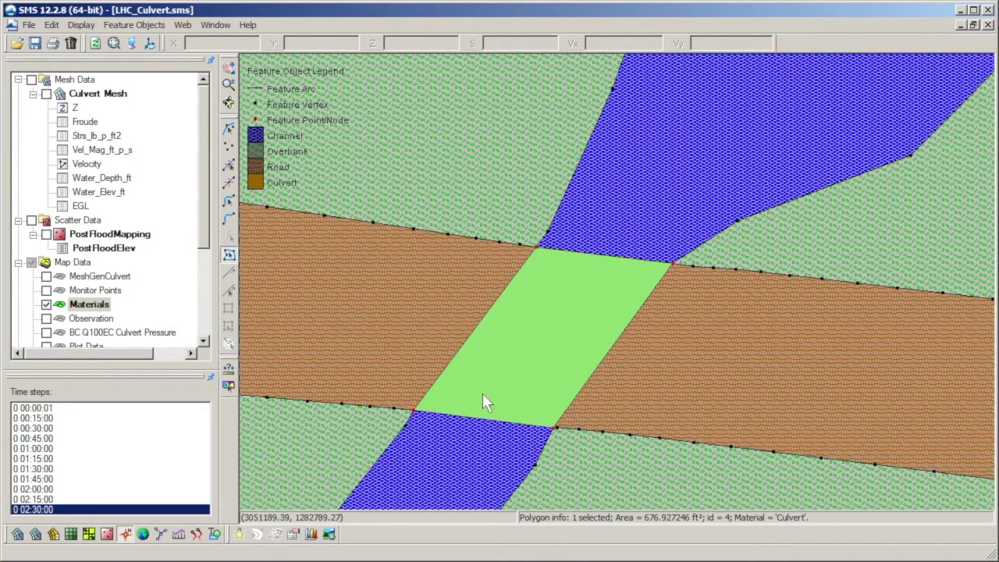
pyautogui.click(228, 201)
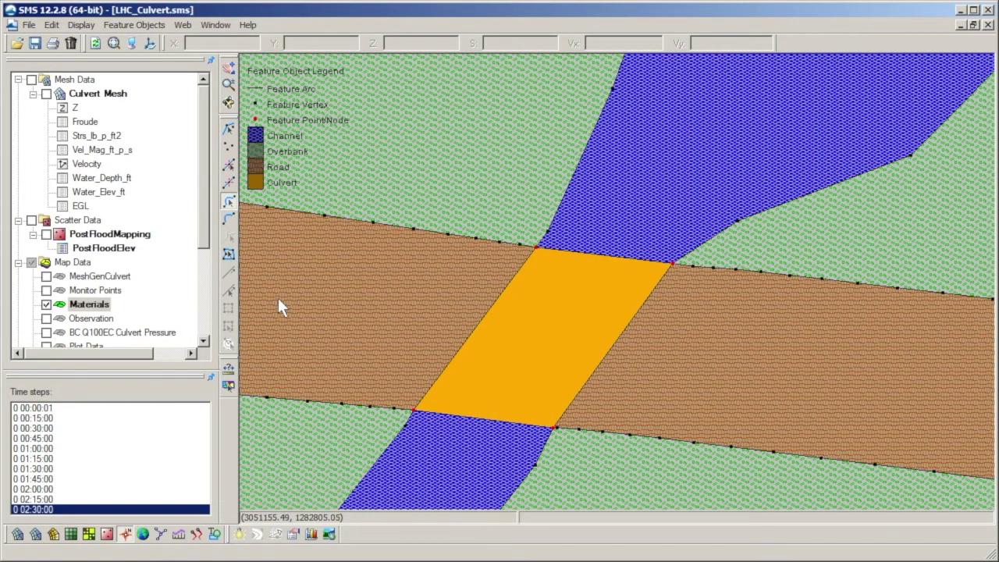
pyautogui.scroll(-5, 323, 297)
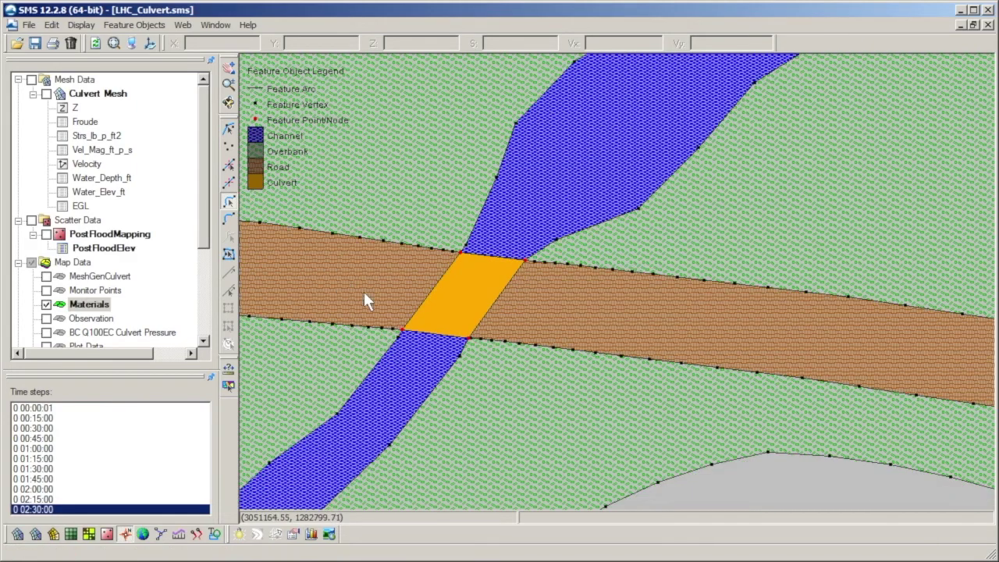
pyautogui.scroll(-5, 365, 293)
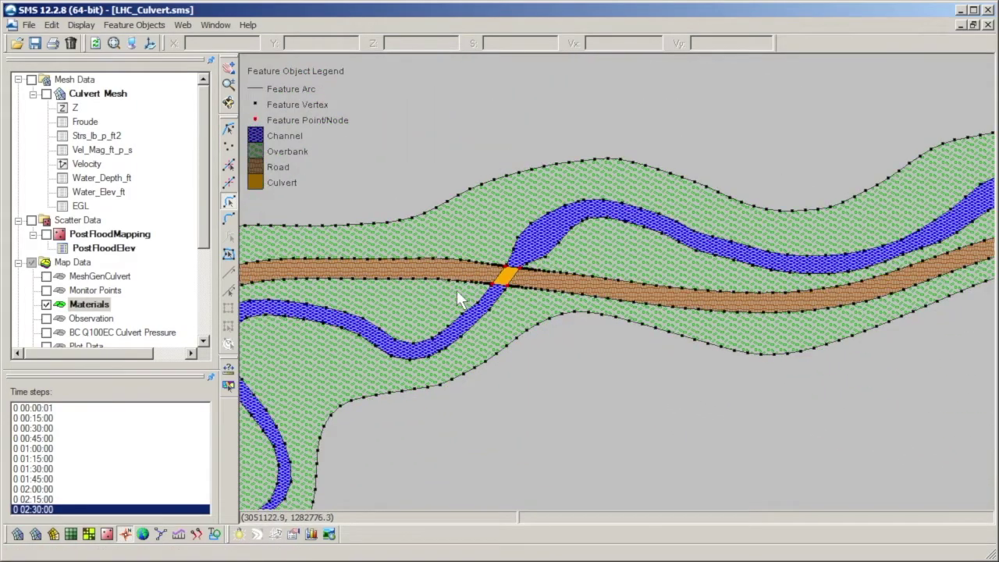
pyautogui.moveTo(458, 299); pyautogui.dragTo(508, 285)
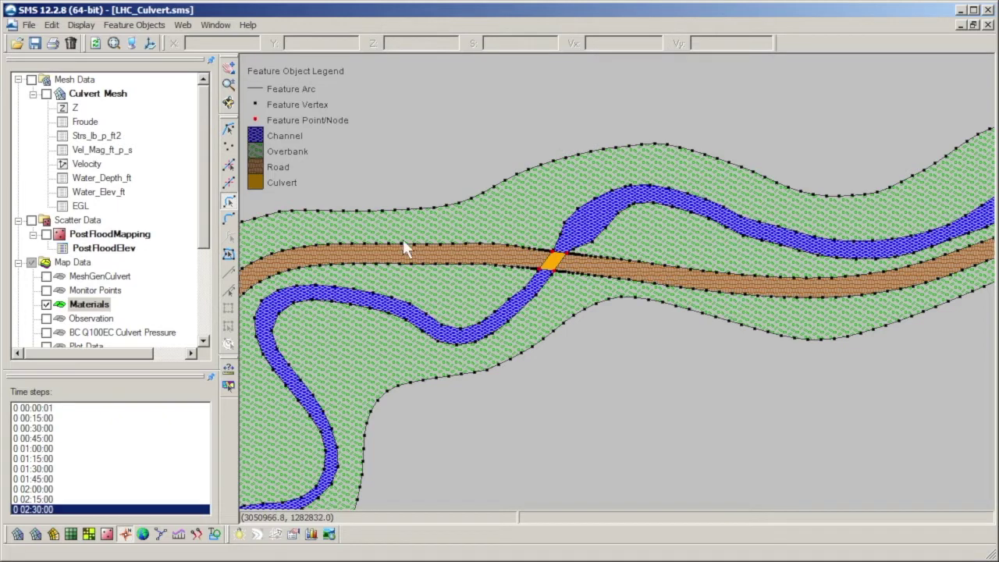
# Hide the Materials coverage and display the Culvert Mesh as the active item
pyautogui.click(46, 306)
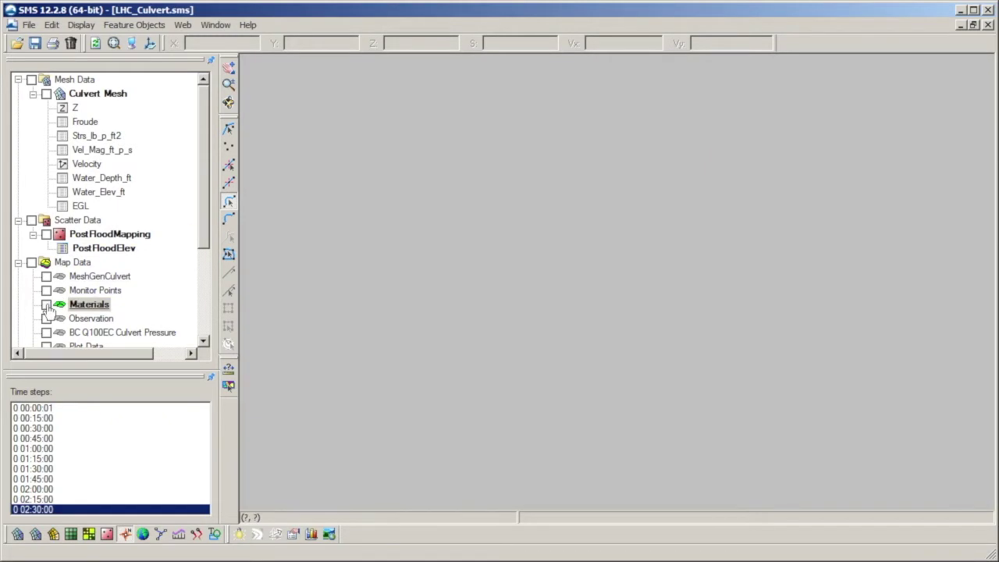
pyautogui.click(60, 95)
pyautogui.click(46, 93)
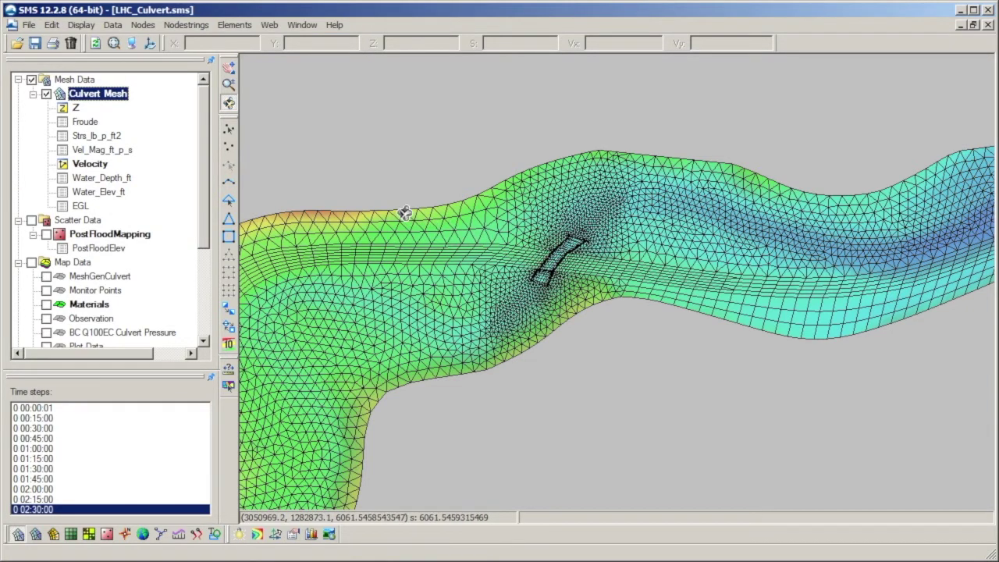
# In the Data Calculator, start the expression with Water_Elev_ft for all times: d6:all+((
pyautogui.click(111, 26)
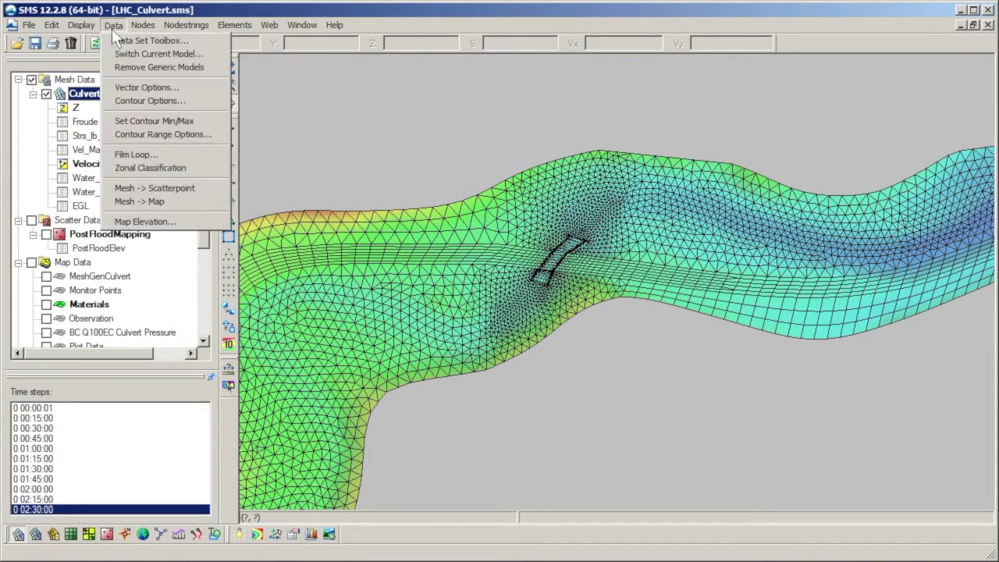
pyautogui.click(156, 43)
pyautogui.click(322, 130)
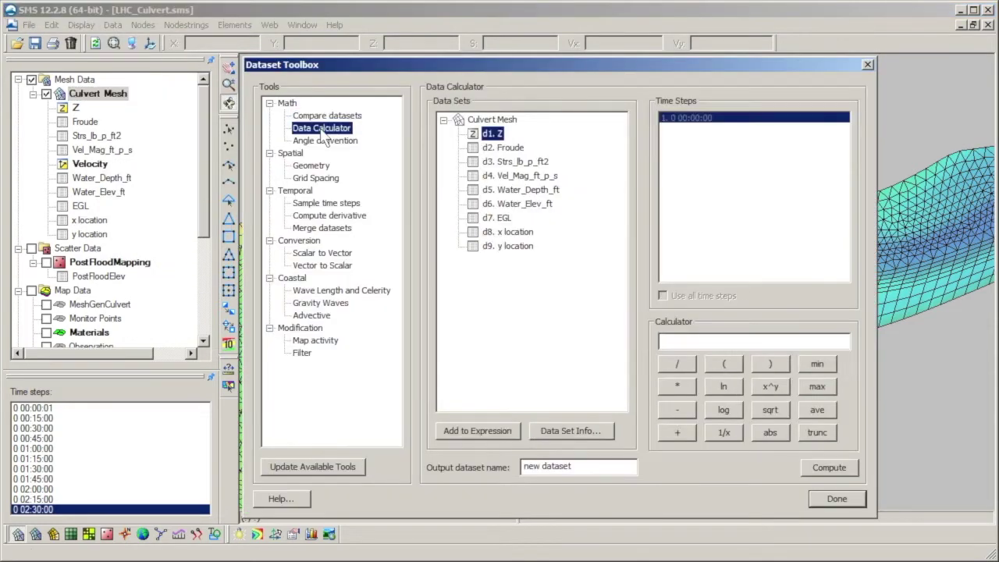
pyautogui.click(537, 206)
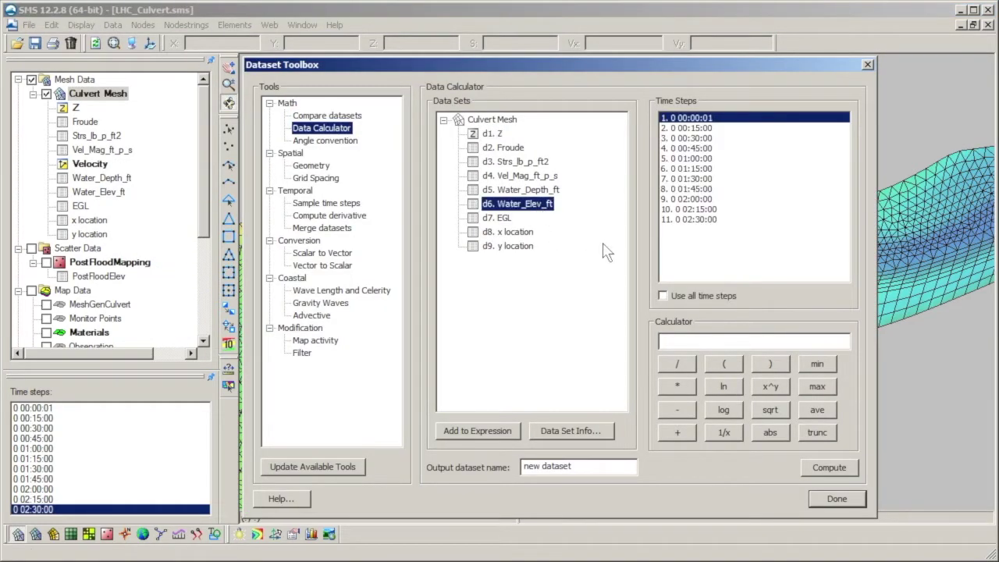
pyautogui.click(662, 296)
pyautogui.click(515, 430)
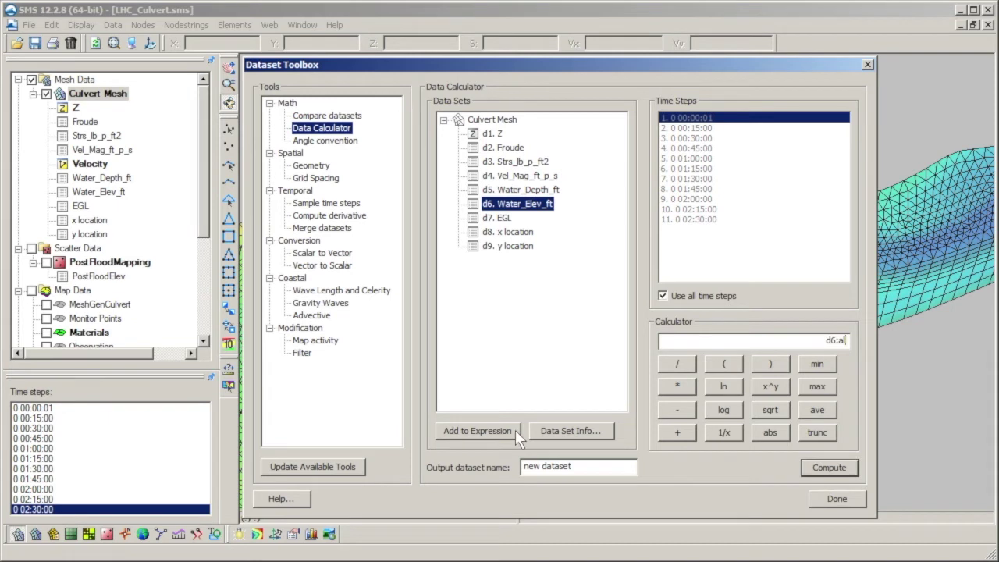
pyautogui.click(689, 427)
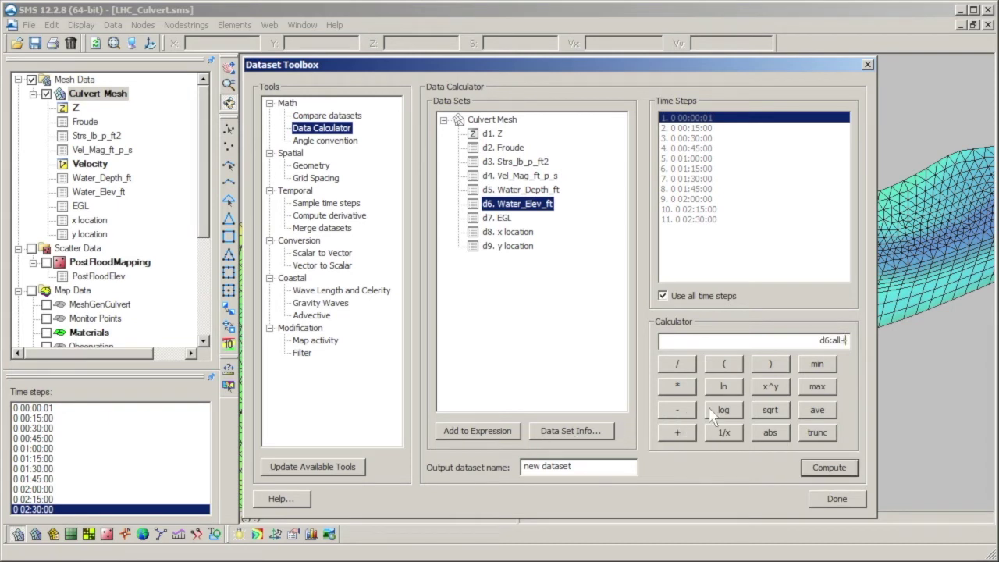
pyautogui.click(730, 365)
pyautogui.click(731, 366)
# Complete the expression with the velocity head (d4:all^2)/64.4 and name the output EGL
pyautogui.click(521, 178)
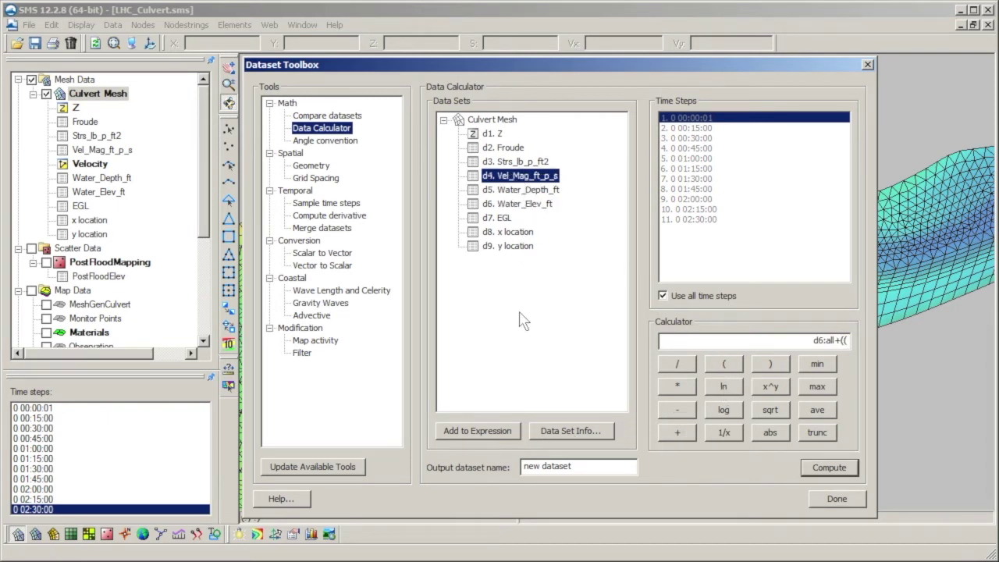
pyautogui.click(492, 434)
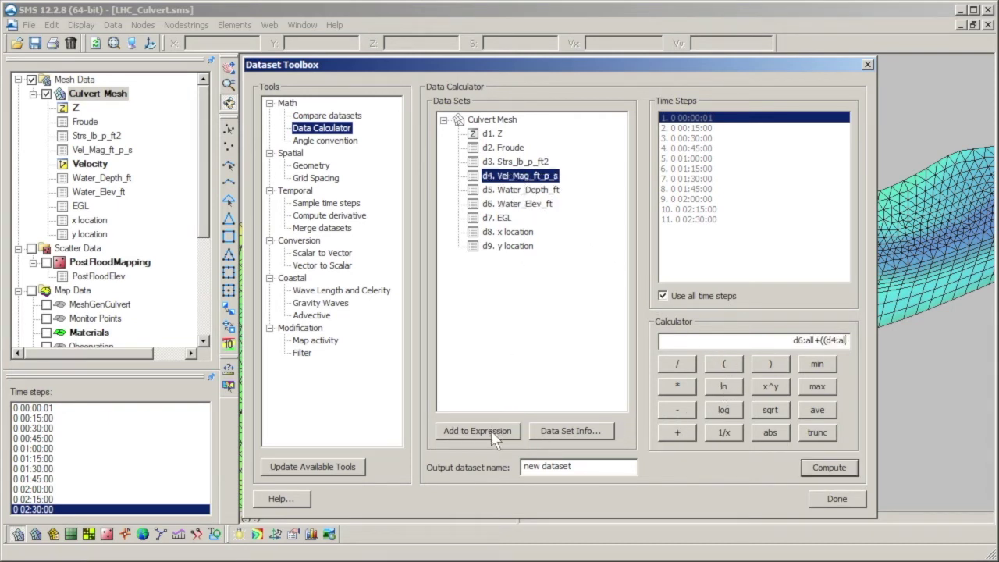
pyautogui.click(771, 386)
pyautogui.write('2')
pyautogui.click(765, 365)
pyautogui.click(677, 364)
pyautogui.write('64.4')
pyautogui.click(768, 364)
pyautogui.moveTo(613, 471); pyautogui.dragTo(519, 473)
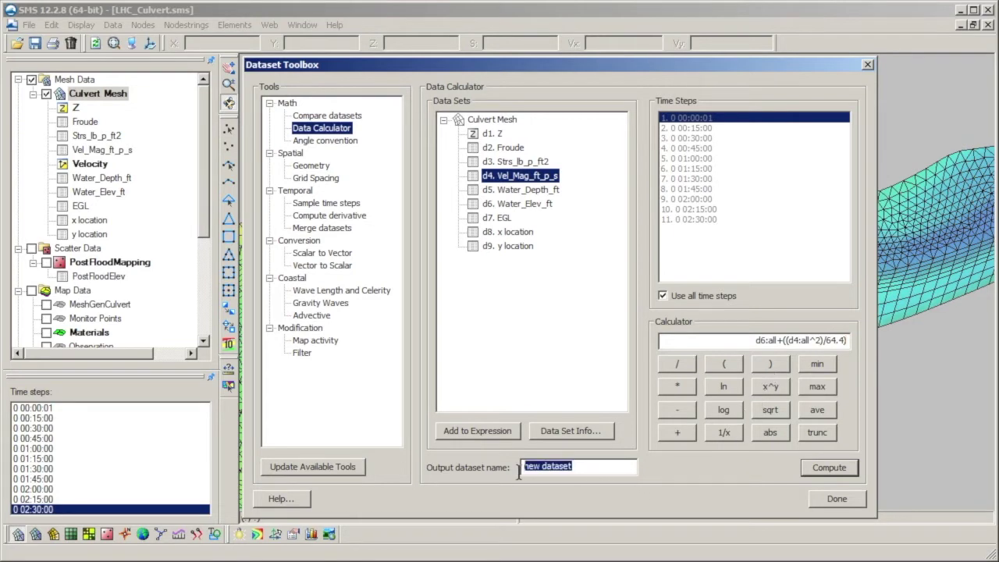
pyautogui.write('EGL')
# Close the Dataset Toolbox, show the Observation coverage, and select then deselect its culvert arc
pyautogui.click(827, 500)
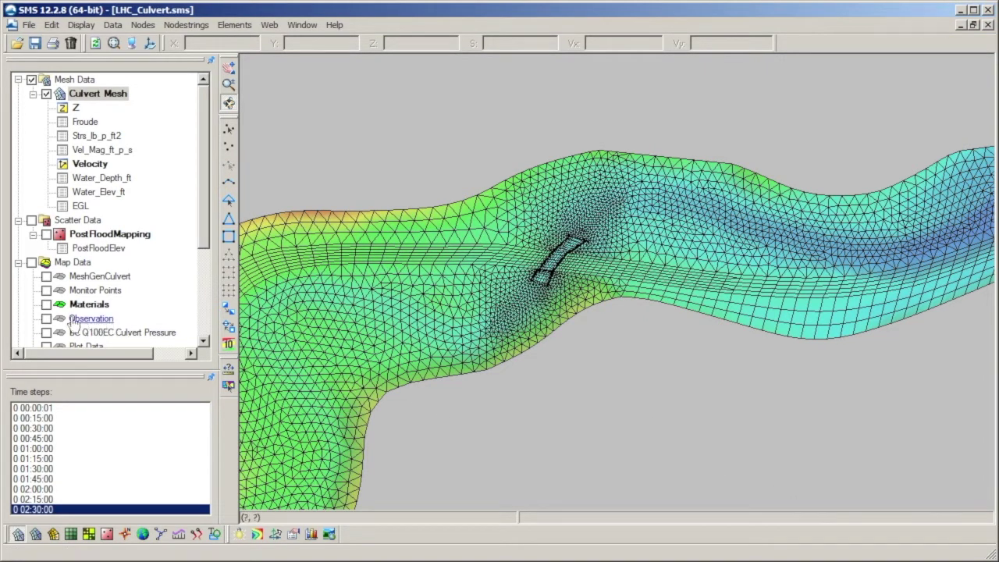
pyautogui.click(46, 318)
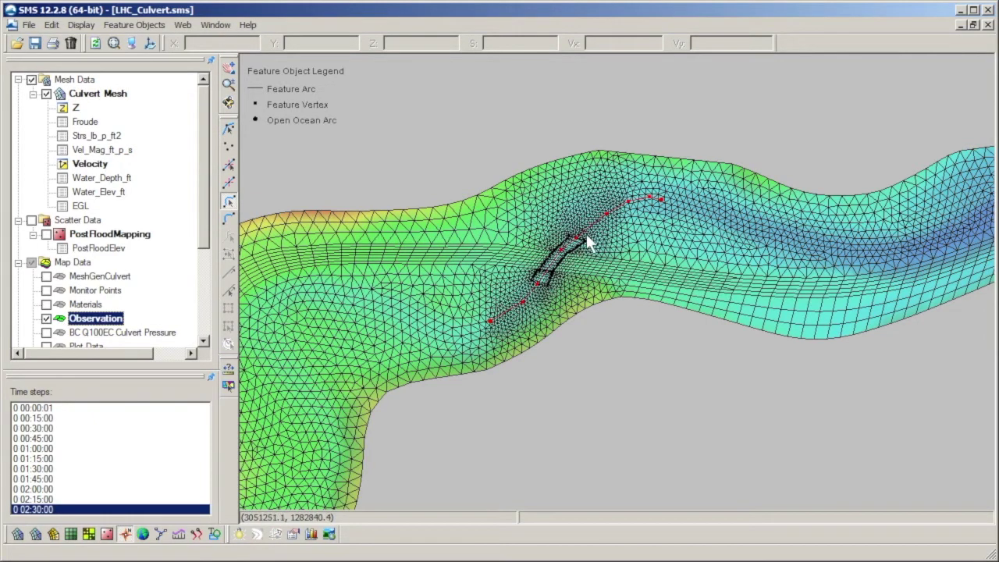
pyautogui.click(544, 278)
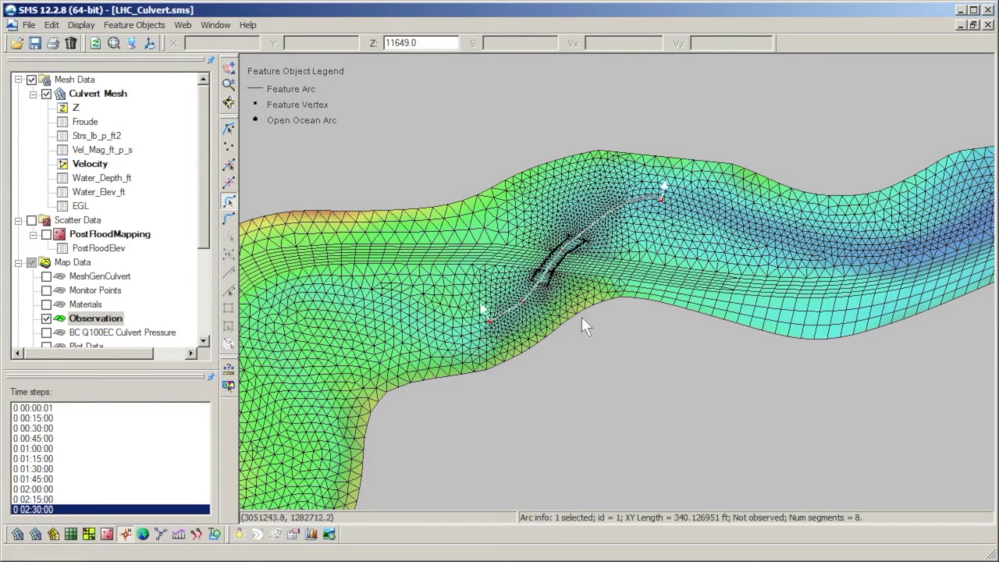
pyautogui.click(605, 334)
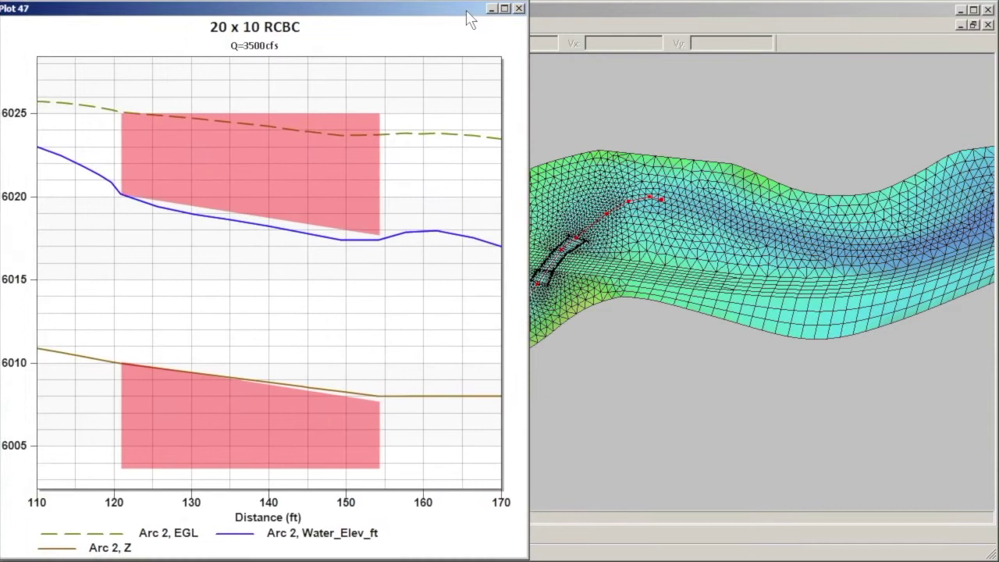
# Move the Plot 47 profile window aside to review it and uncover the mesh
pyautogui.moveTo(492, 15); pyautogui.dragTo(485, 11)
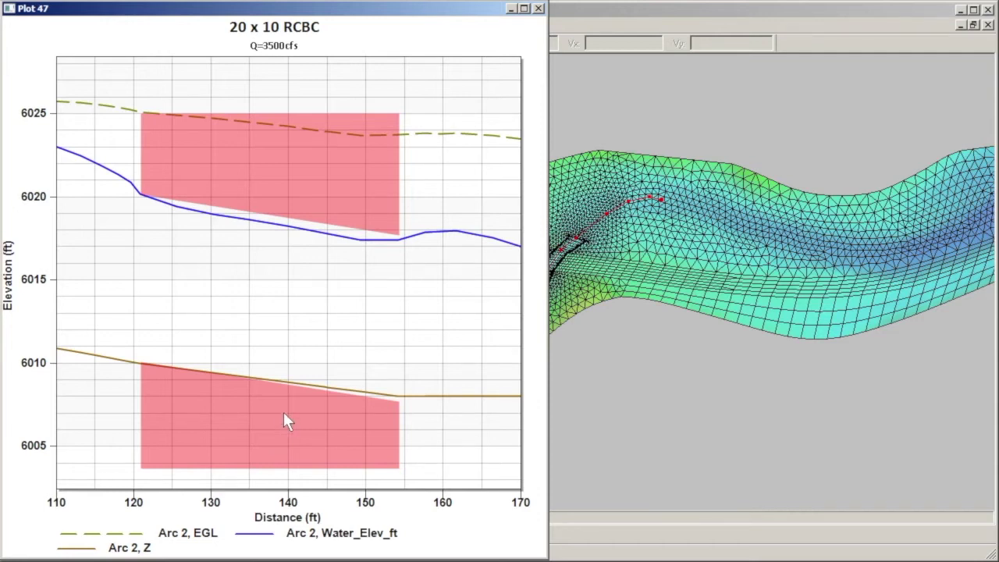
pyautogui.moveTo(385, 14); pyautogui.dragTo(0, 59)
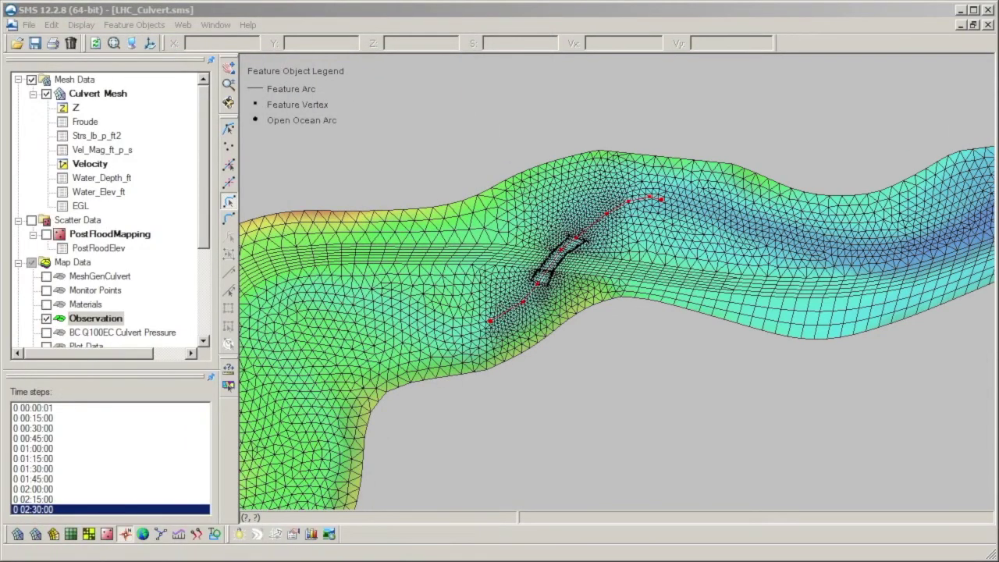
# Hide the Observation coverage and turn on Plot Data as the active coverage
pyautogui.click(46, 319)
pyautogui.scroll(-2, 203, 234)
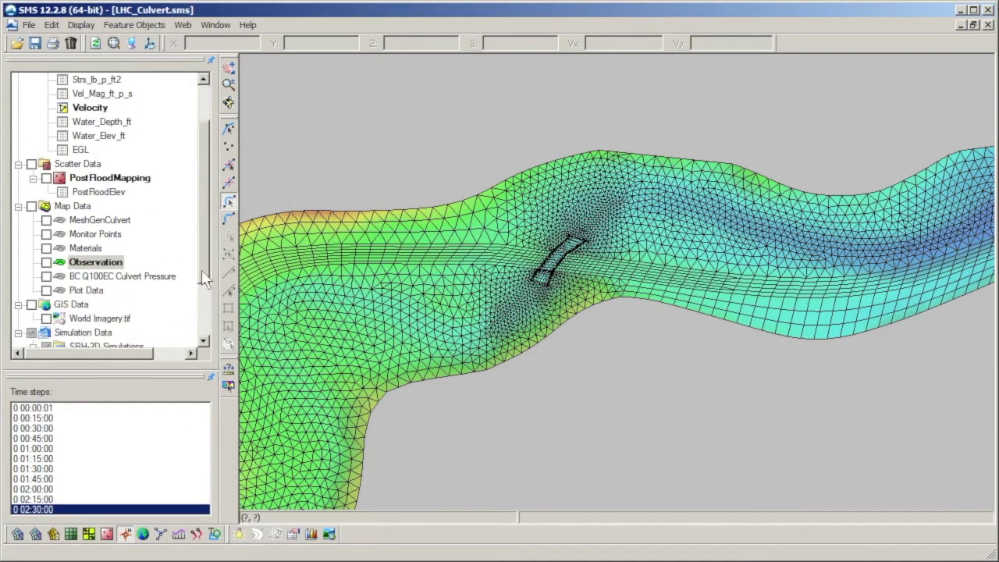
pyautogui.click(90, 291)
pyautogui.click(46, 291)
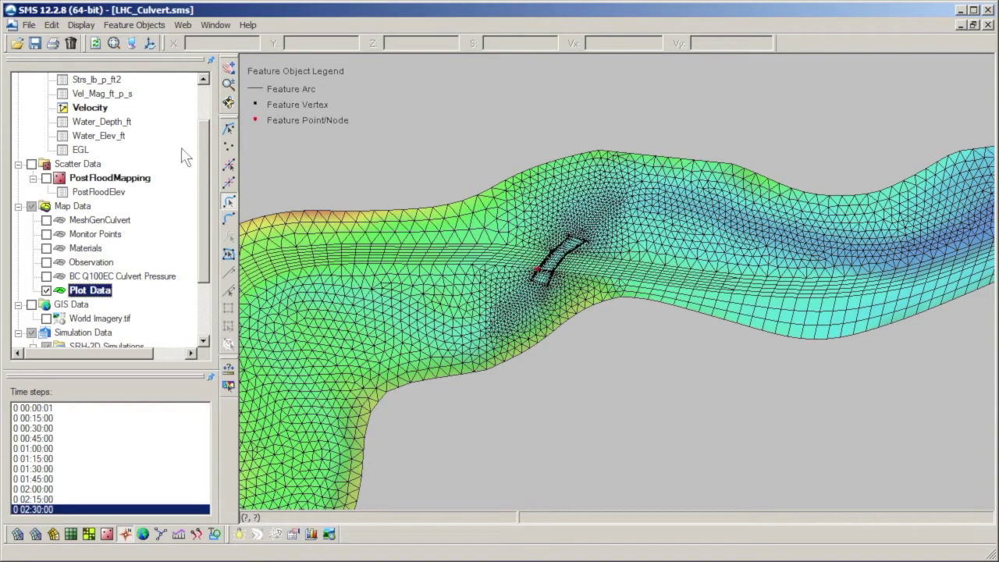
pyautogui.scroll(2, 201, 130)
# Hide the Culvert Mesh and review the Plot Data culvert polygon's attributes, such as crest 6025
pyautogui.click(229, 253)
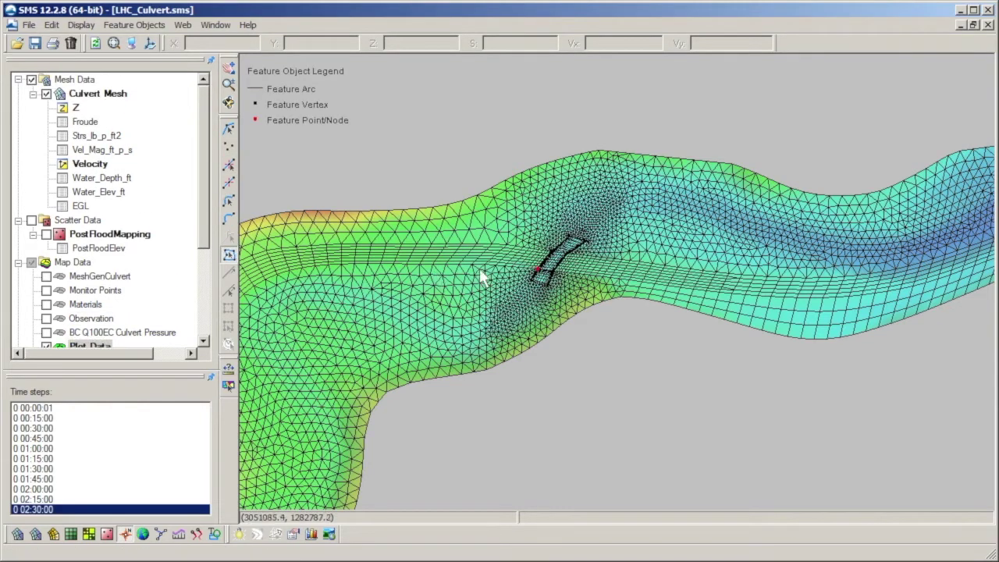
pyautogui.click(553, 271)
pyautogui.click(46, 94)
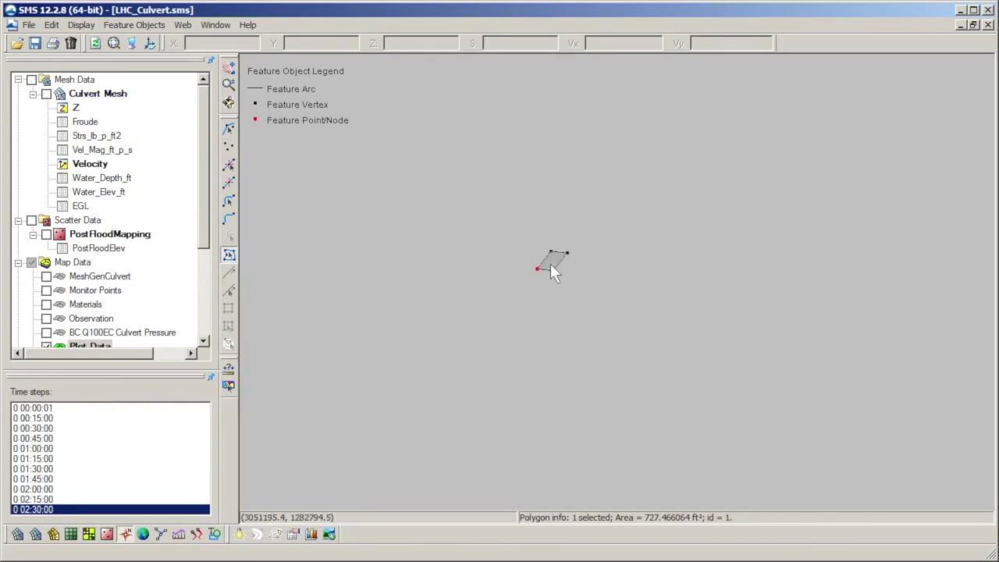
pyautogui.rightClick(550, 263)
pyautogui.click(625, 299)
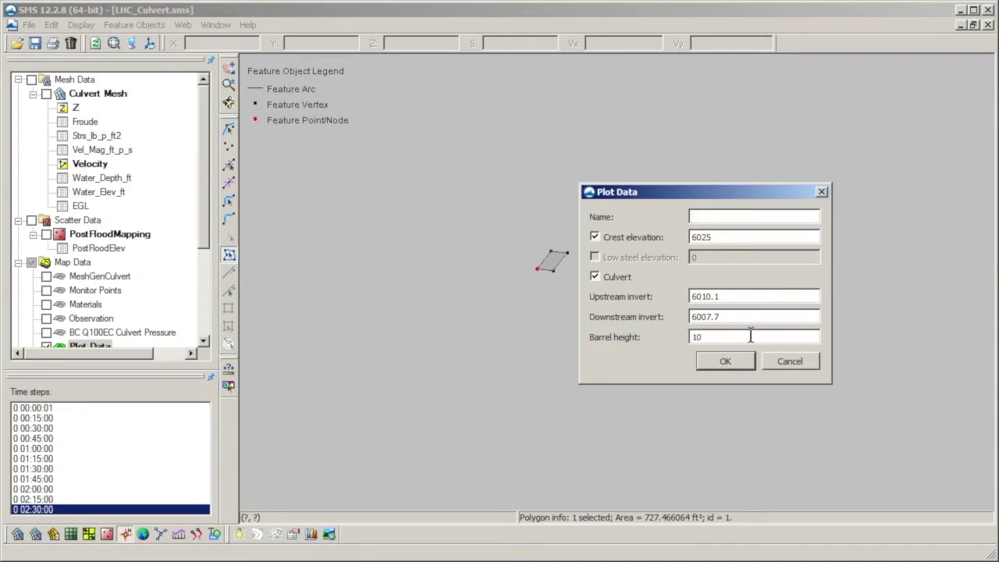
pyautogui.click(821, 191)
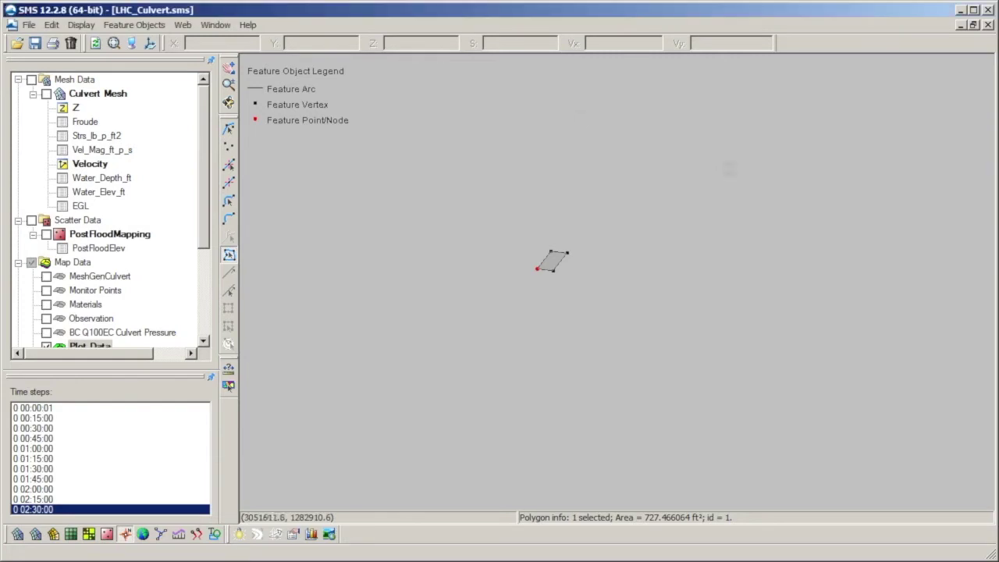
pyautogui.click(81, 24)
pyautogui.click(148, 174)
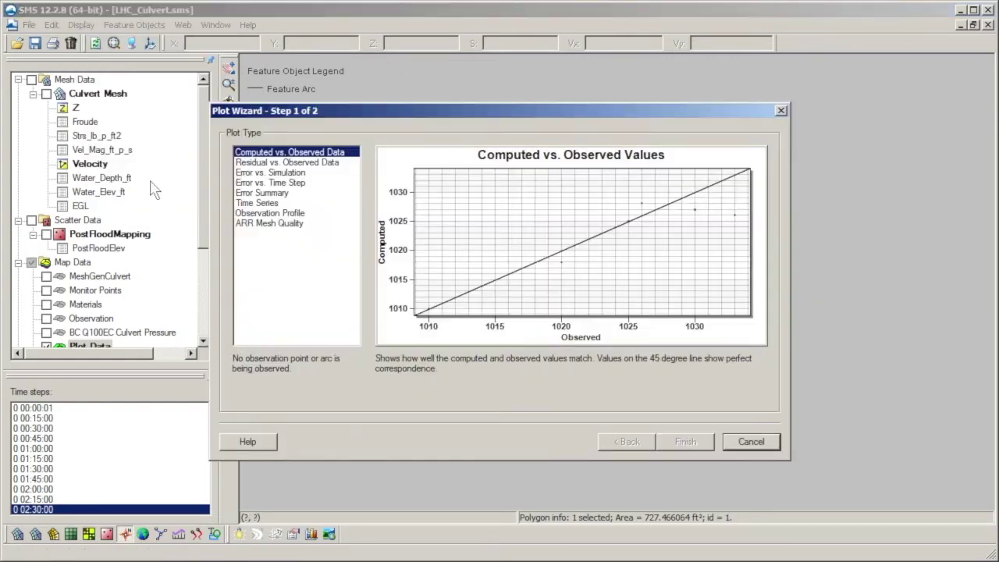
pyautogui.click(281, 223)
pyautogui.click(301, 214)
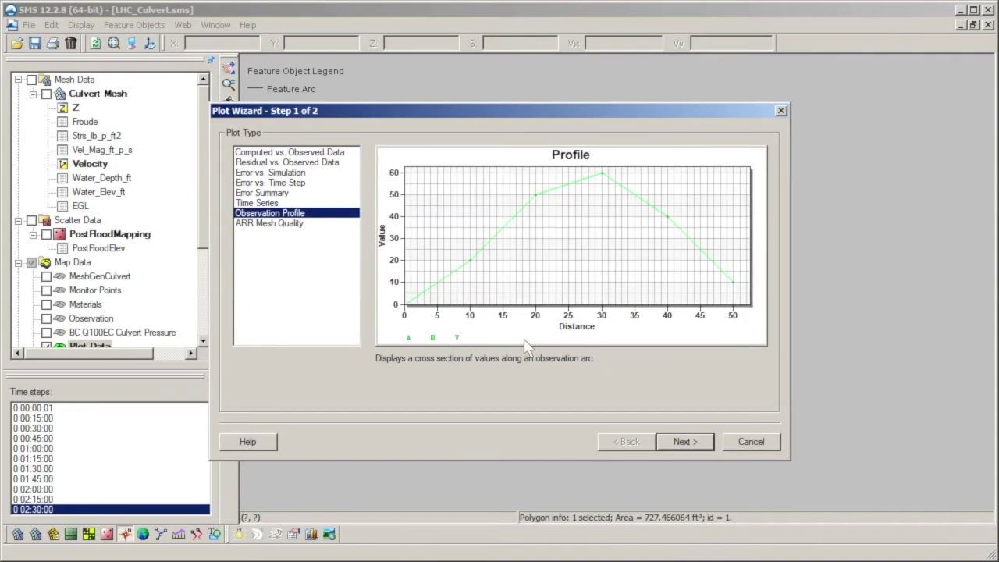
pyautogui.click(679, 441)
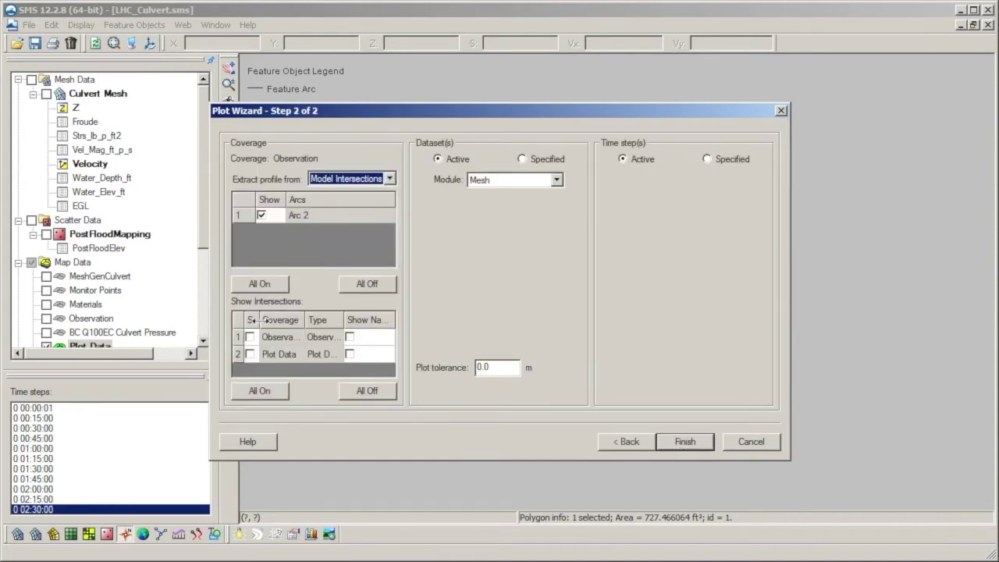
pyautogui.click(250, 354)
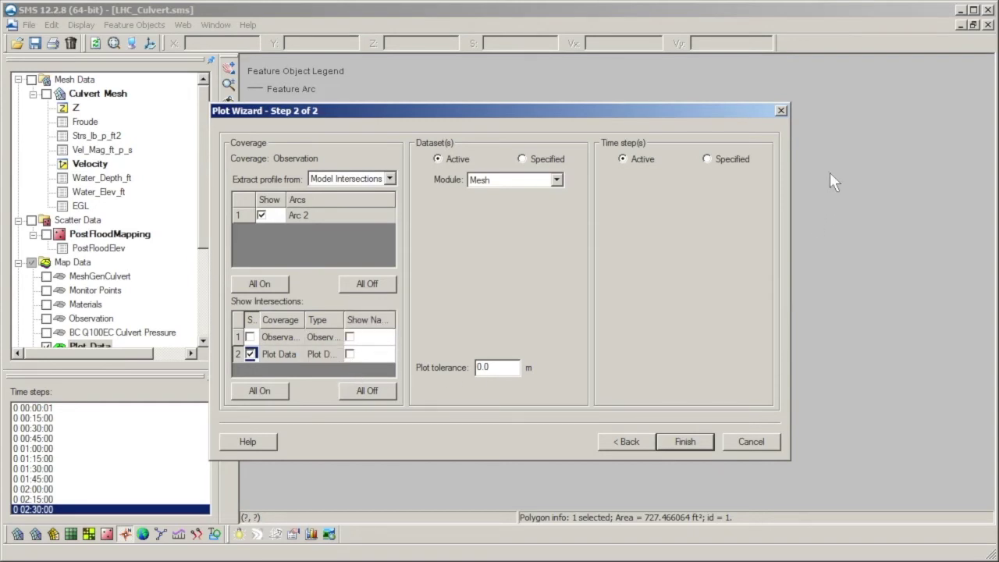
pyautogui.click(781, 111)
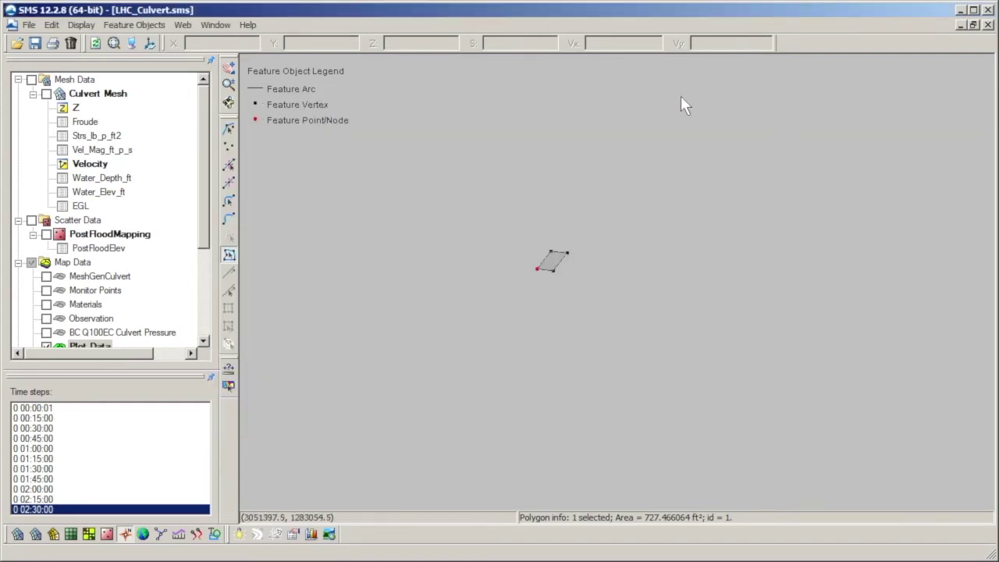
pyautogui.click(574, 240)
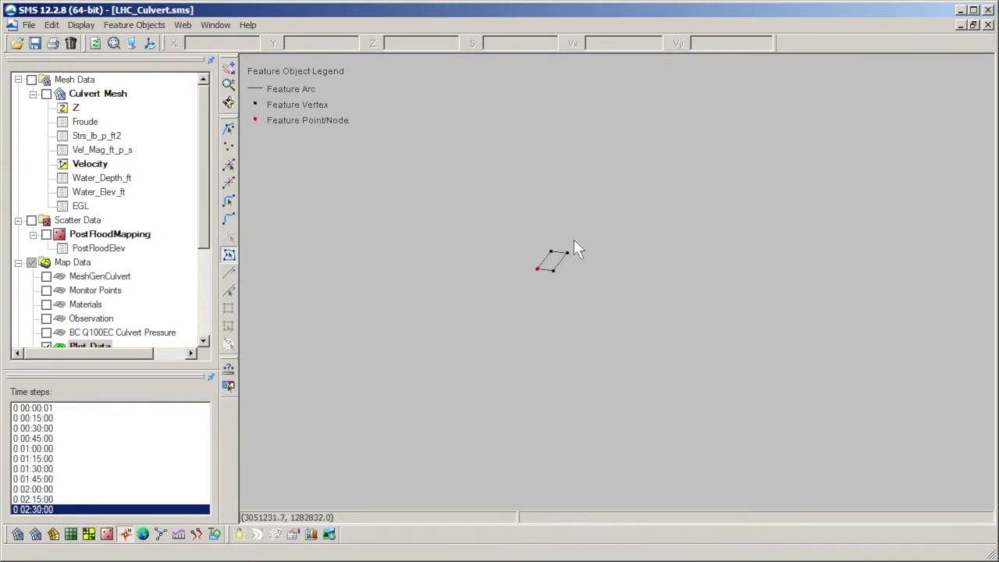
# Turn the Culvert Mesh back on and place Plot 47 beside the 20 x 10 RCB Water Surface Profile window
pyautogui.click(46, 94)
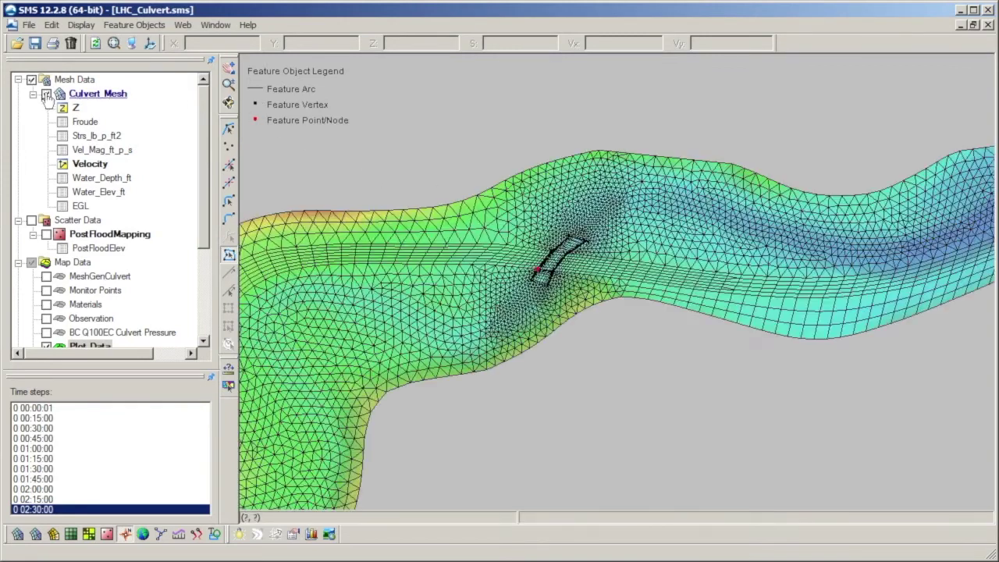
pyautogui.moveTo(4, 55); pyautogui.dragTo(477, 18)
pyautogui.click(706, 53)
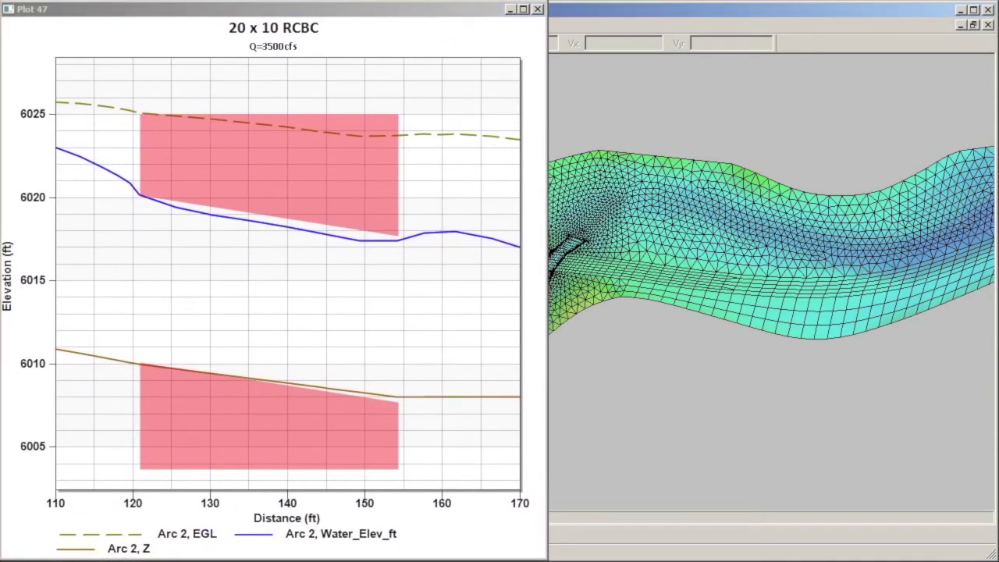
pyautogui.moveTo(928, 72); pyautogui.dragTo(767, 42)
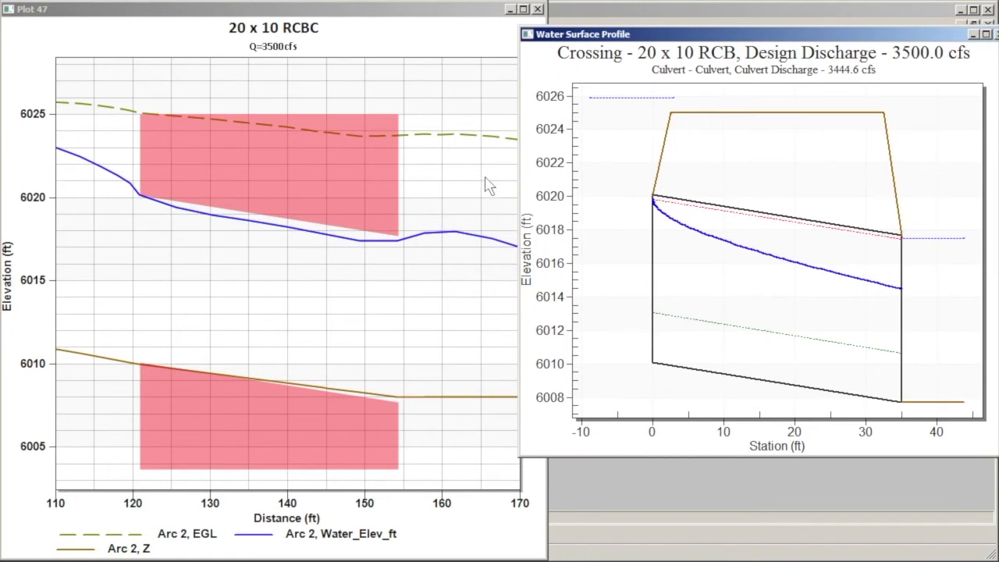